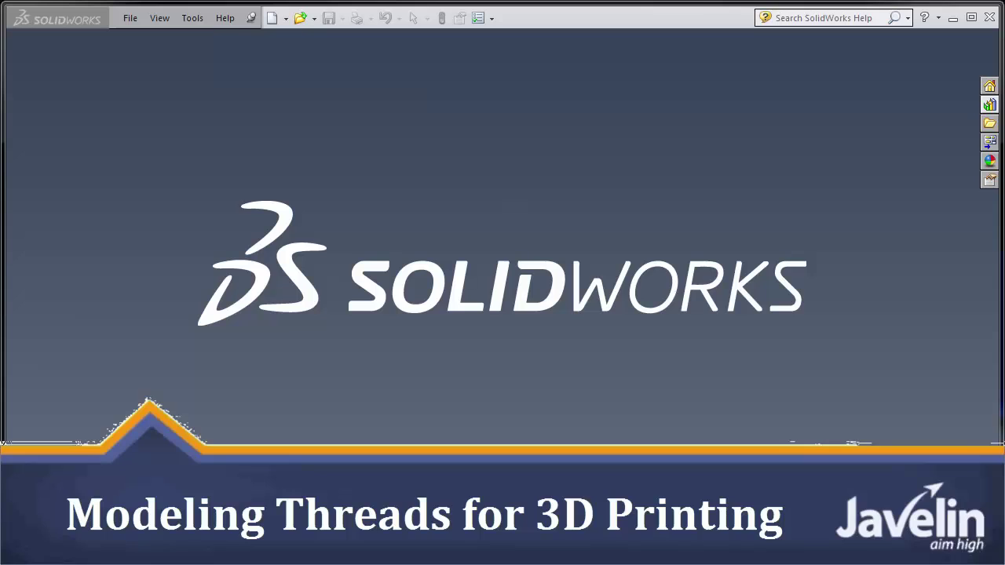
# - Browse the Toolbox Design Library to ANSI Metric Socket Head Cap Screw and bring up its options
pyautogui.click(988, 104)
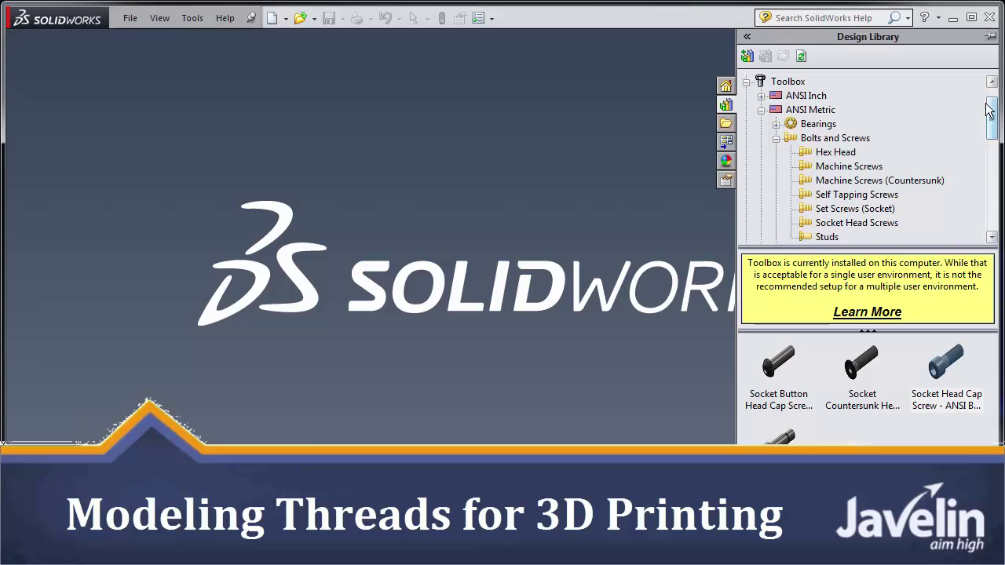
pyautogui.rightClick(934, 369)
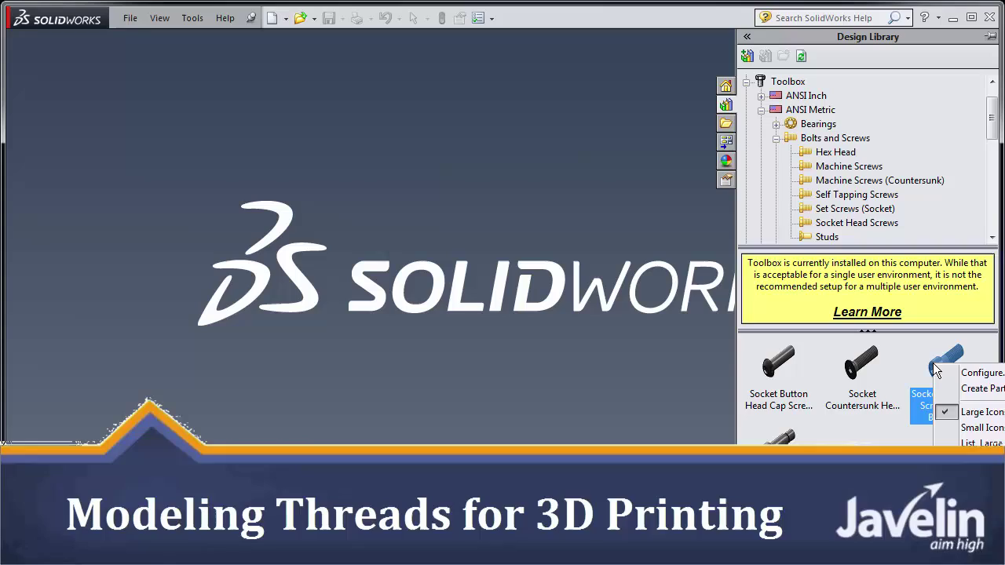
# - Create a standalone M6 socket head cap screw part with a length of 12
pyautogui.click(966, 390)
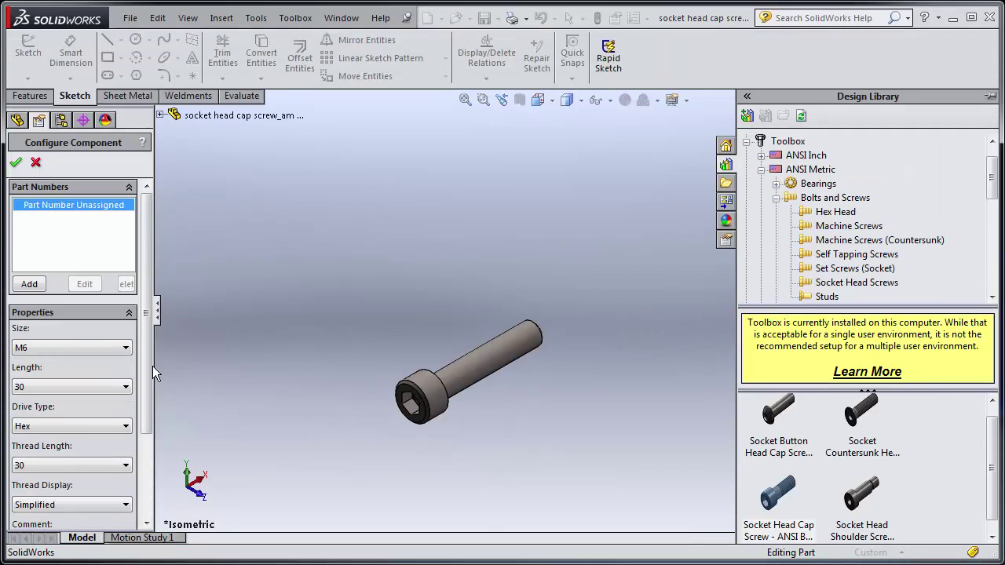
pyautogui.click(63, 385)
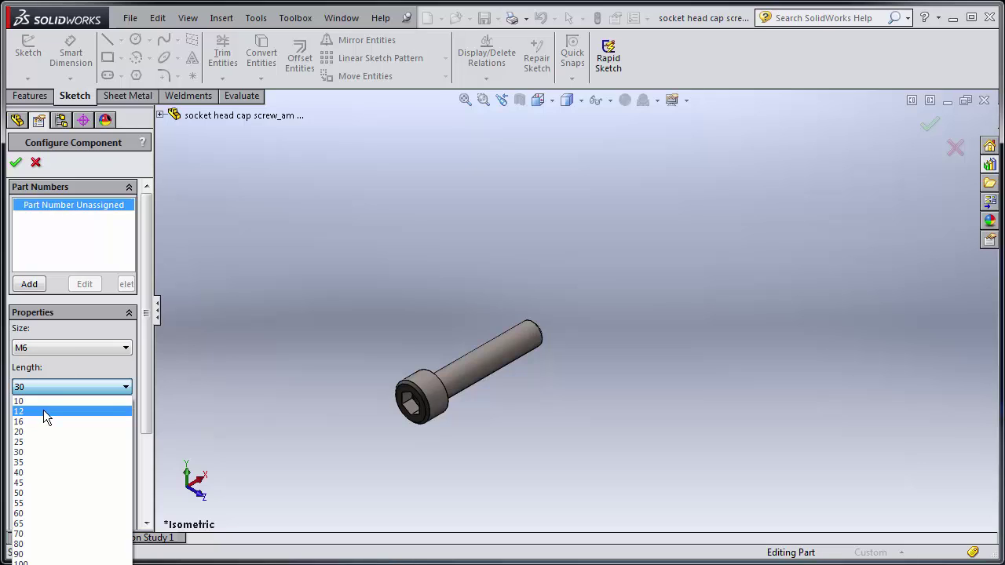
pyautogui.click(44, 411)
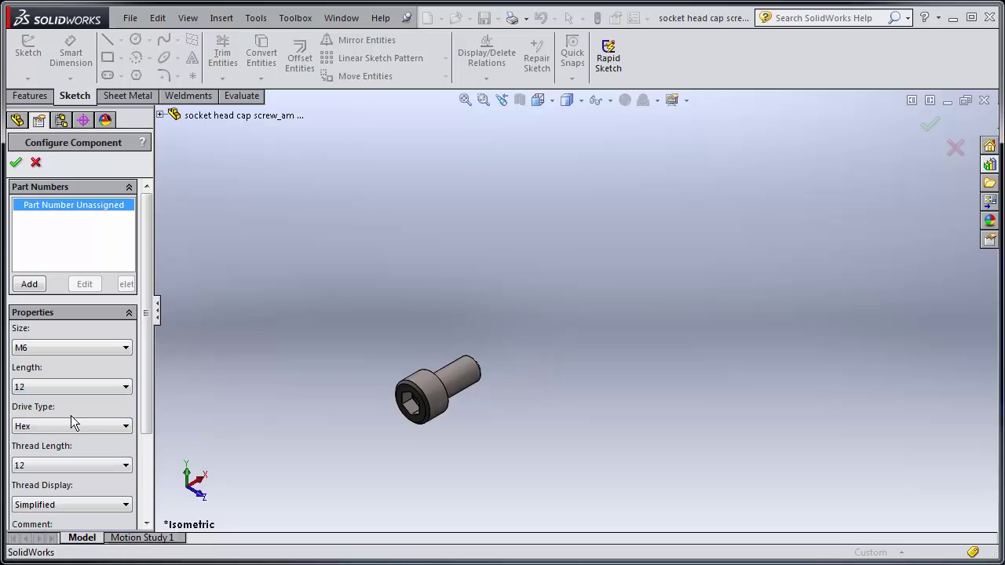
pyautogui.scroll(-3, 71, 416)
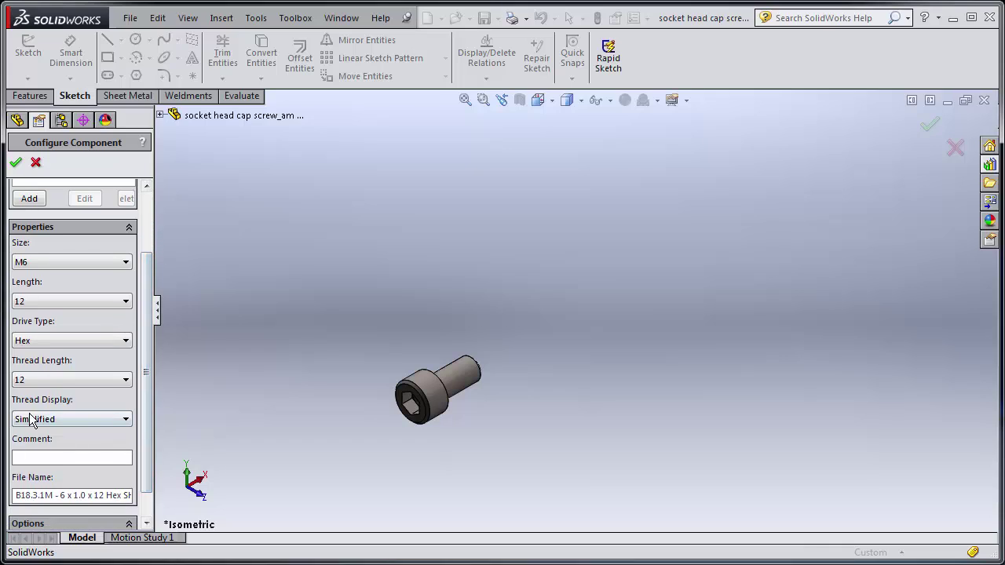
pyautogui.click(118, 421)
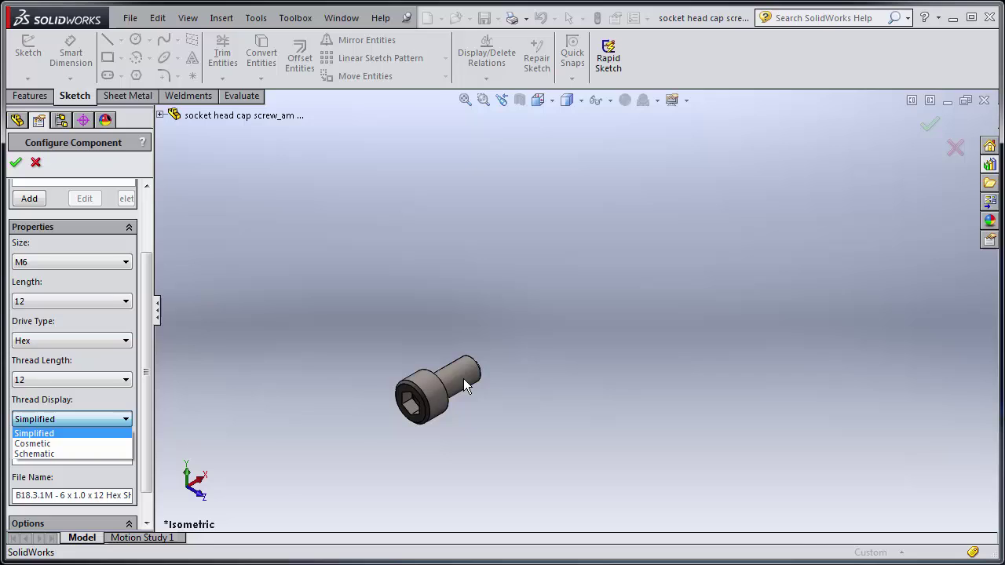
pyautogui.scroll(-5, 463, 379)
pyautogui.scroll(-3, 462, 380)
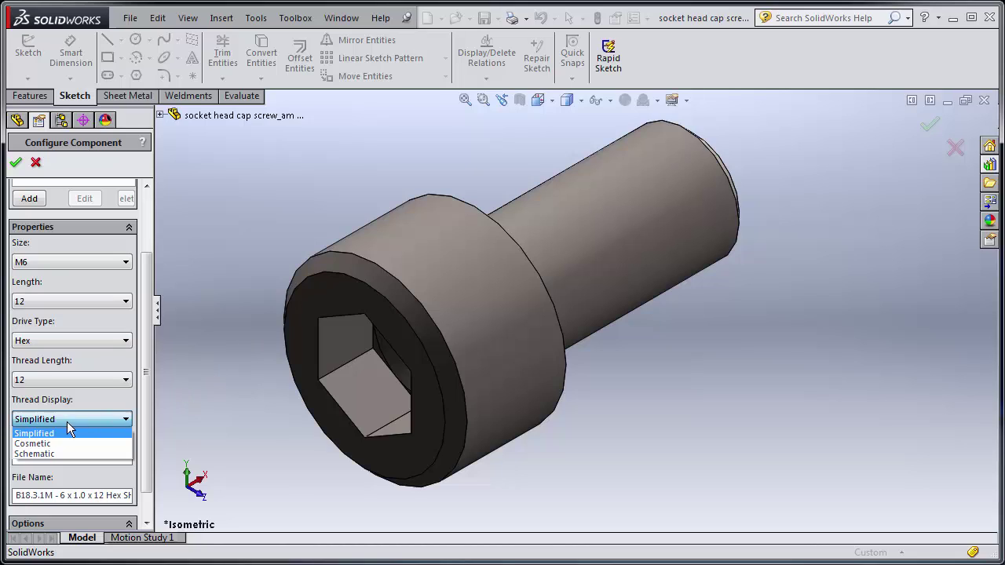
# - Switch the thread display to Cosmetic and inspect the screw from the side
pyautogui.click(41, 444)
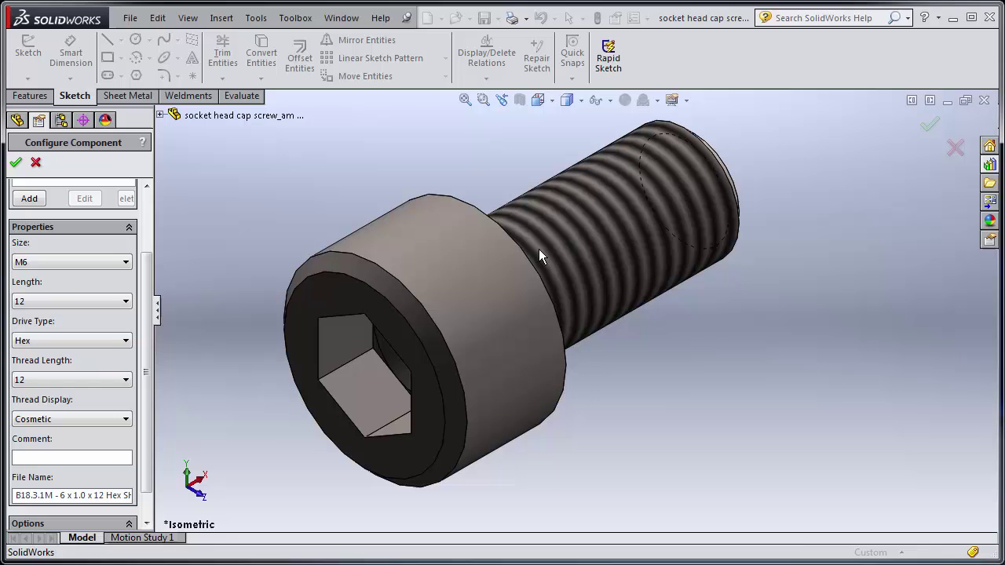
pyautogui.moveTo(617, 298); pyautogui.dragTo(570, 298, button='middle')
pyautogui.scroll(-5, 679, 164)
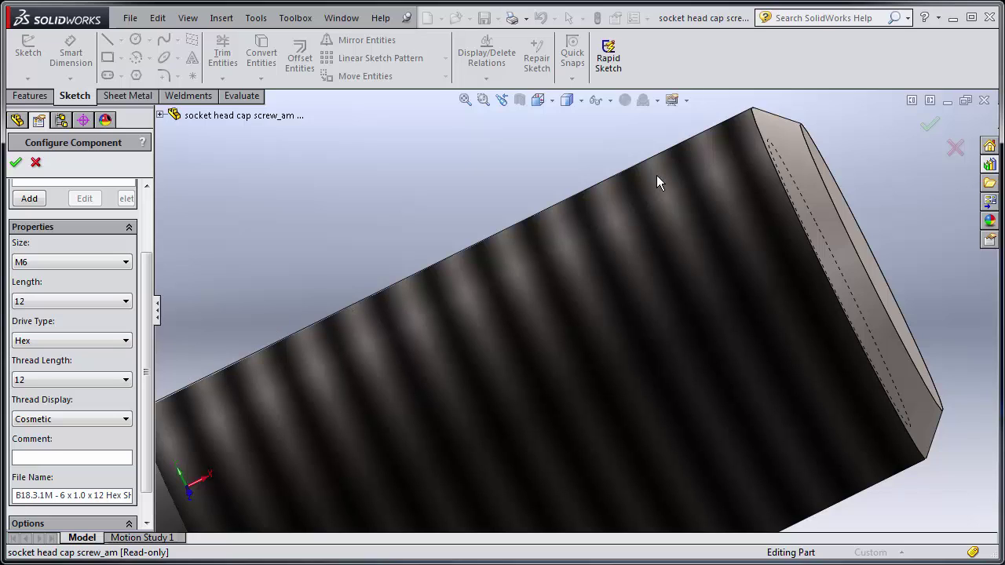
# - Switch the thread display to Schematic and inspect the shank's end face
pyautogui.click(108, 419)
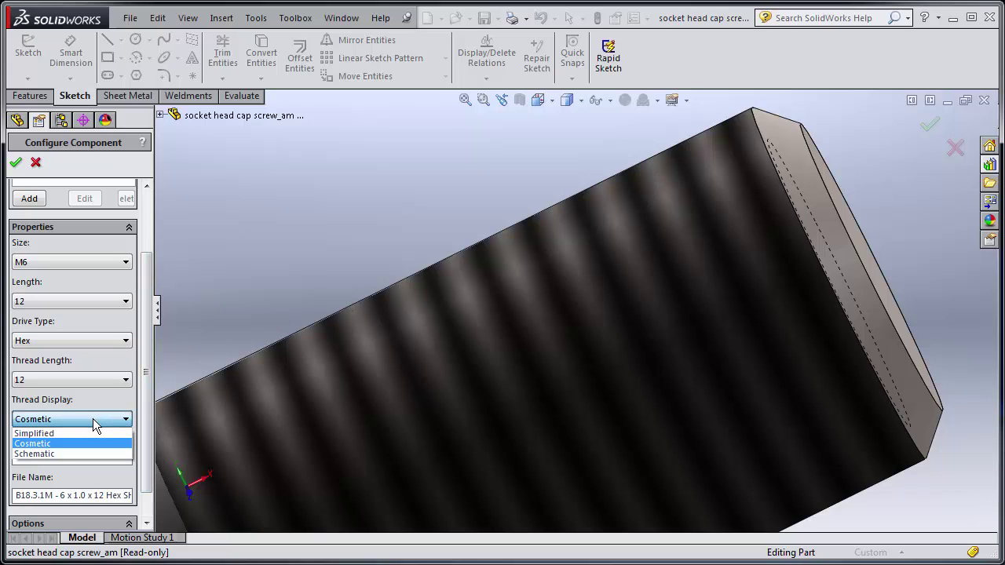
pyautogui.click(77, 454)
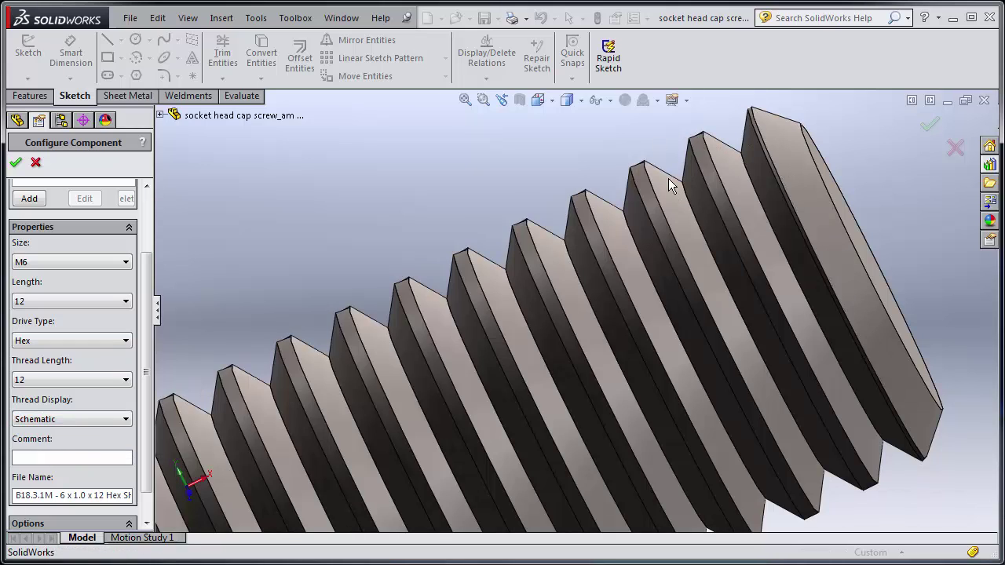
pyautogui.scroll(1, 580, 220)
pyautogui.scroll(1, 579, 220)
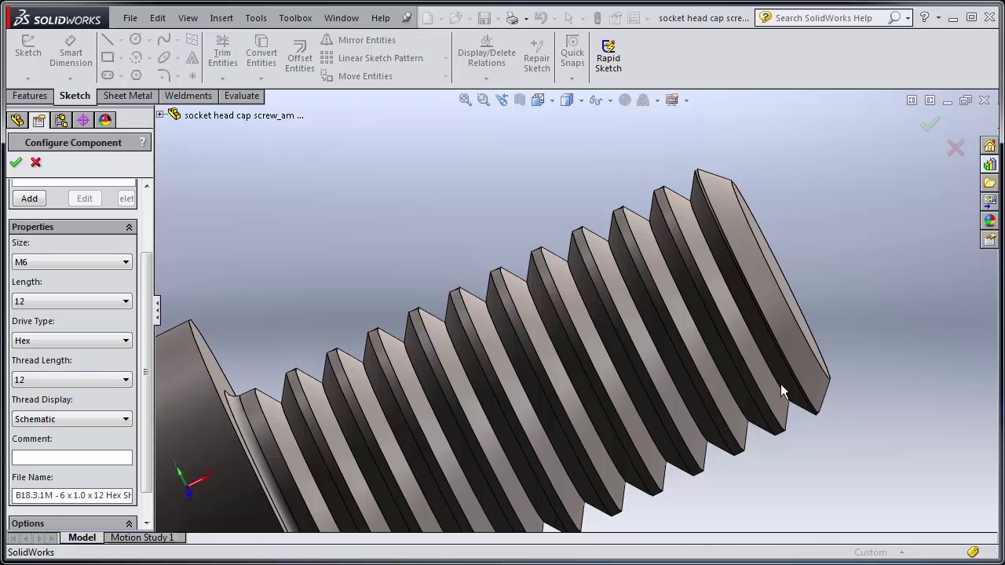
pyautogui.moveTo(802, 299); pyautogui.dragTo(794, 341, button='middle')
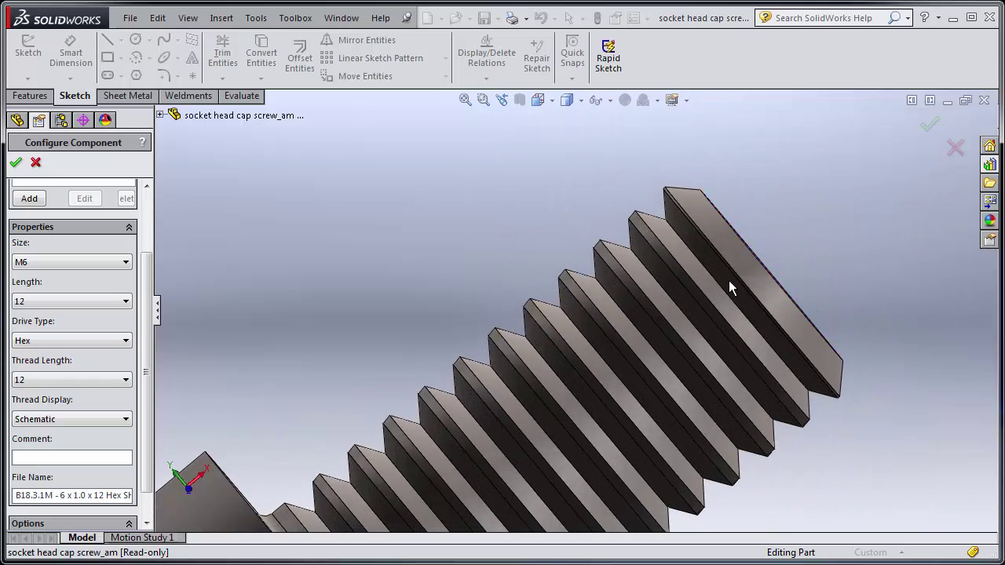
pyautogui.scroll(5, 632, 373)
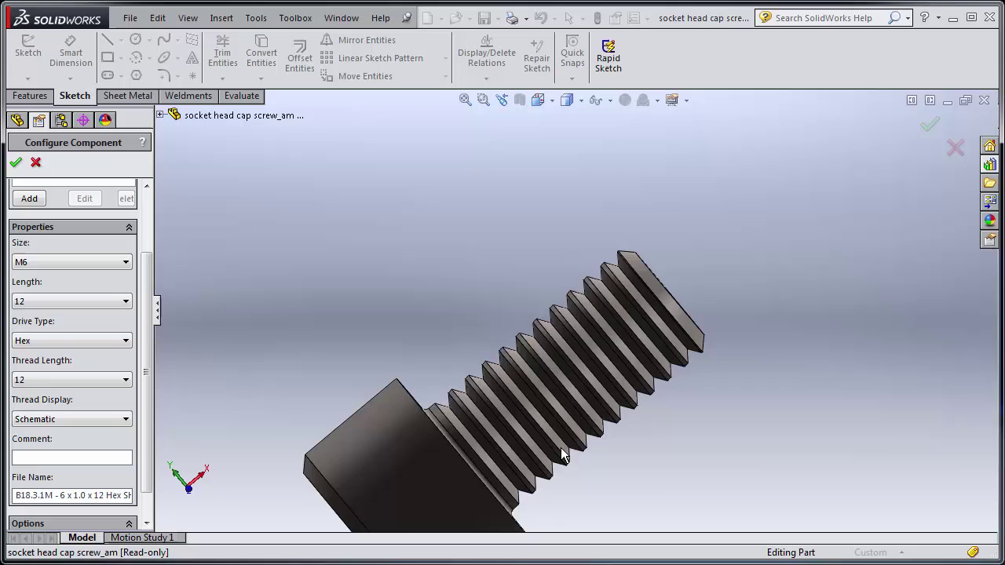
pyautogui.scroll(-2, 562, 457)
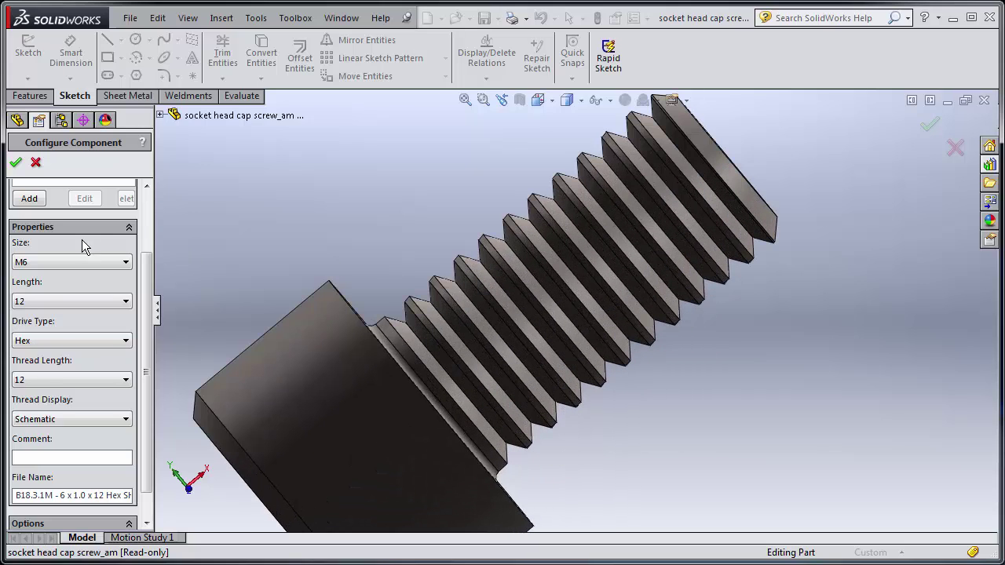
pyautogui.click(69, 420)
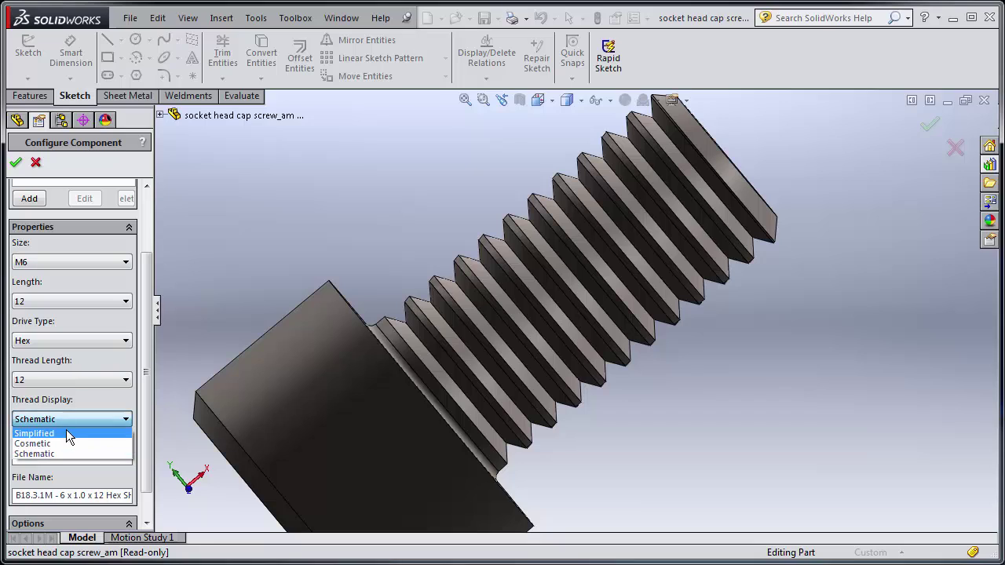
# - Return the thread display to Simplified and confirm the screw configuration
pyautogui.click(66, 432)
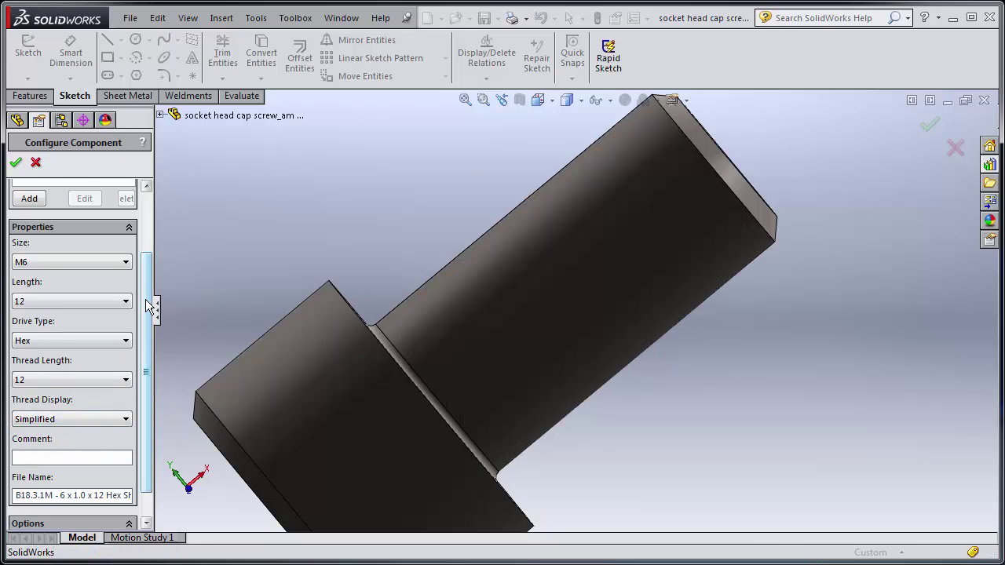
pyautogui.scroll(2, 146, 299)
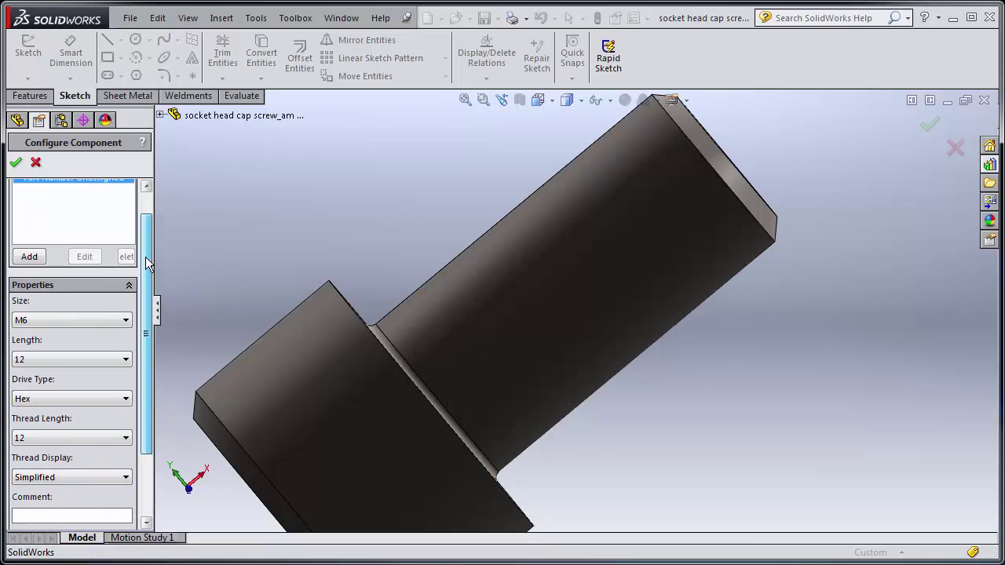
pyautogui.click(15, 163)
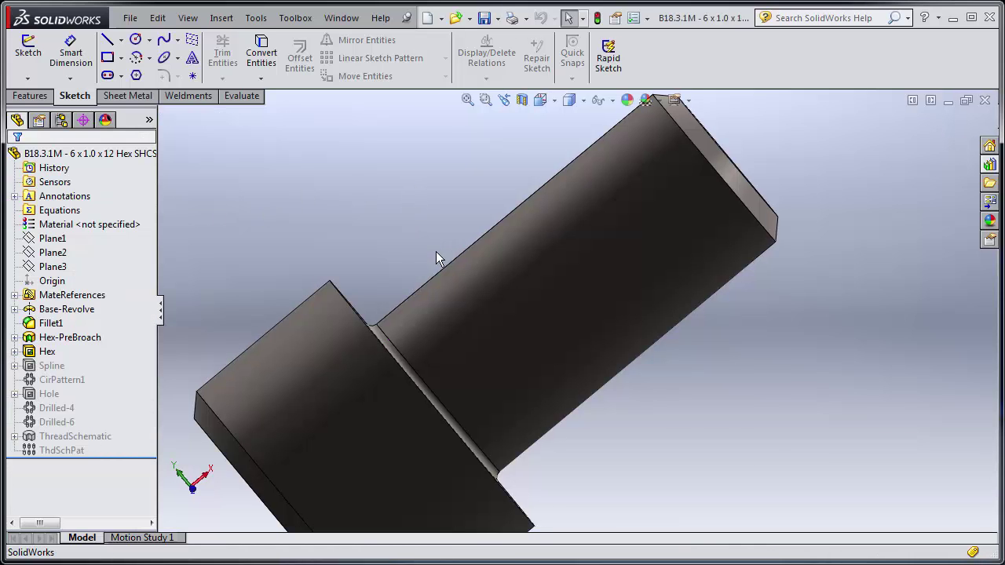
pyautogui.moveTo(437, 259); pyautogui.dragTo(447, 179, button='middle')
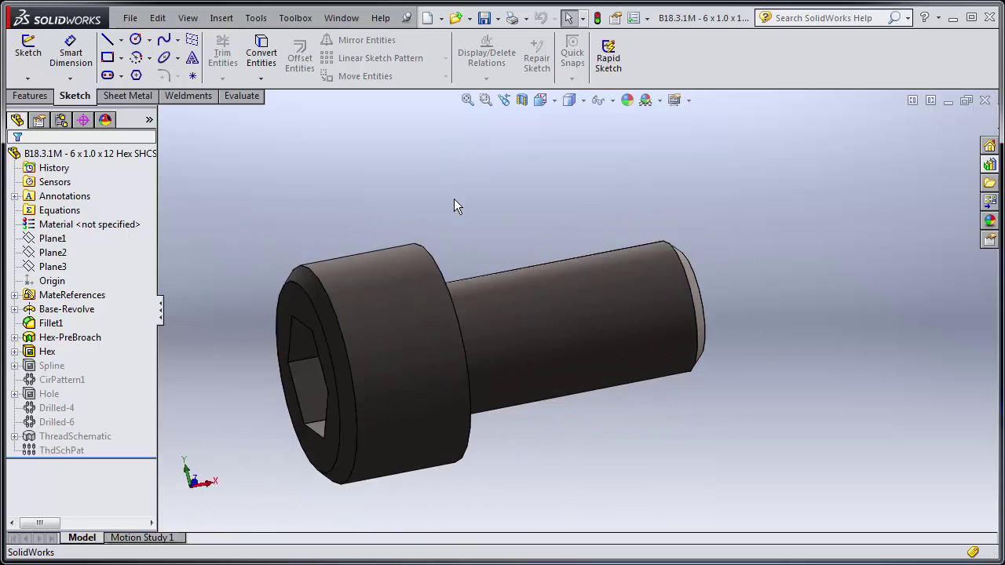
pyautogui.scroll(-2, 314, 424)
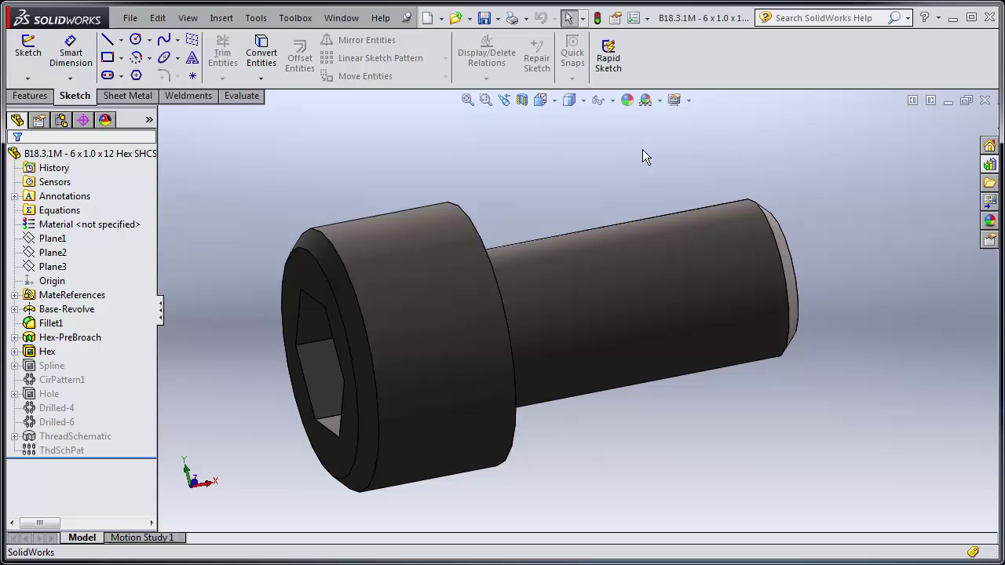
# - Save the part to the Desktop as 'Part for 3D Printing'
pyautogui.click(130, 17)
pyautogui.click(224, 149)
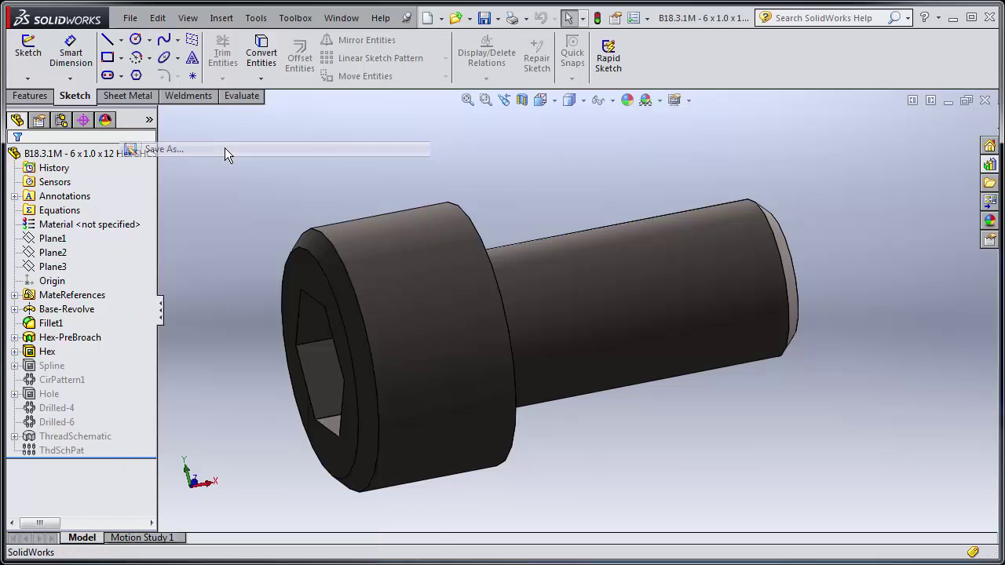
pyautogui.click(304, 191)
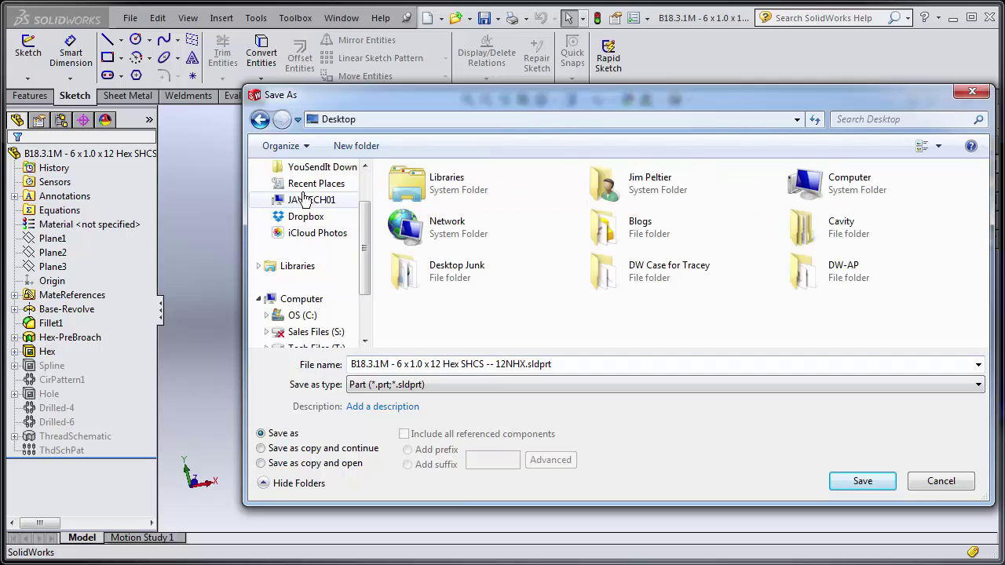
pyautogui.click(573, 367)
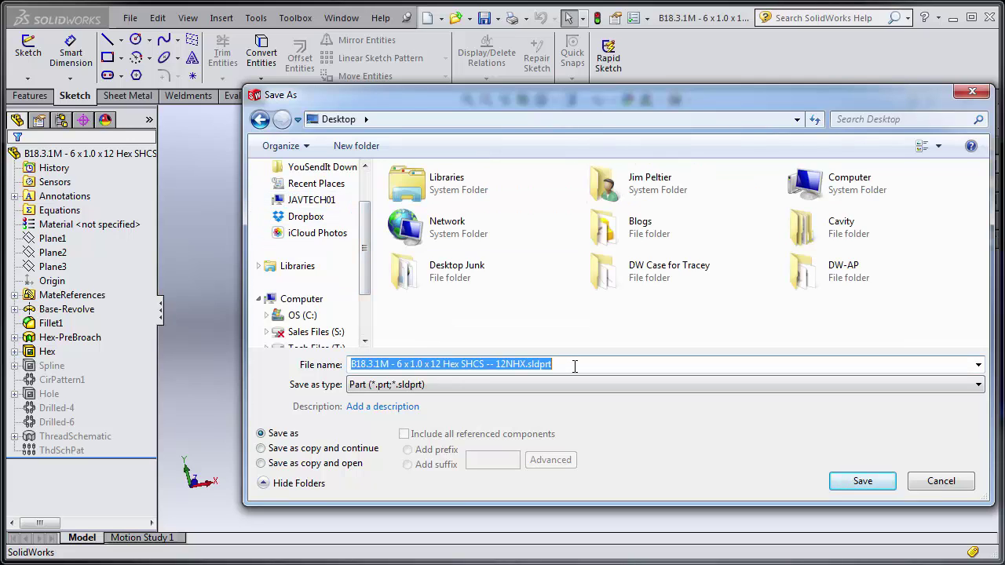
pyautogui.write('Part fo')
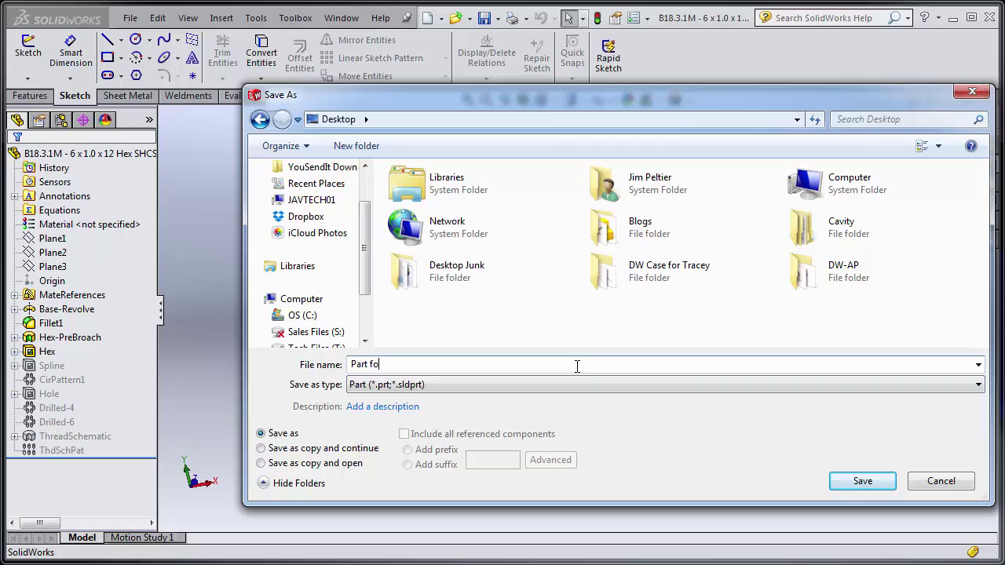
pyautogui.write('r 3D Printing')
pyautogui.click(871, 481)
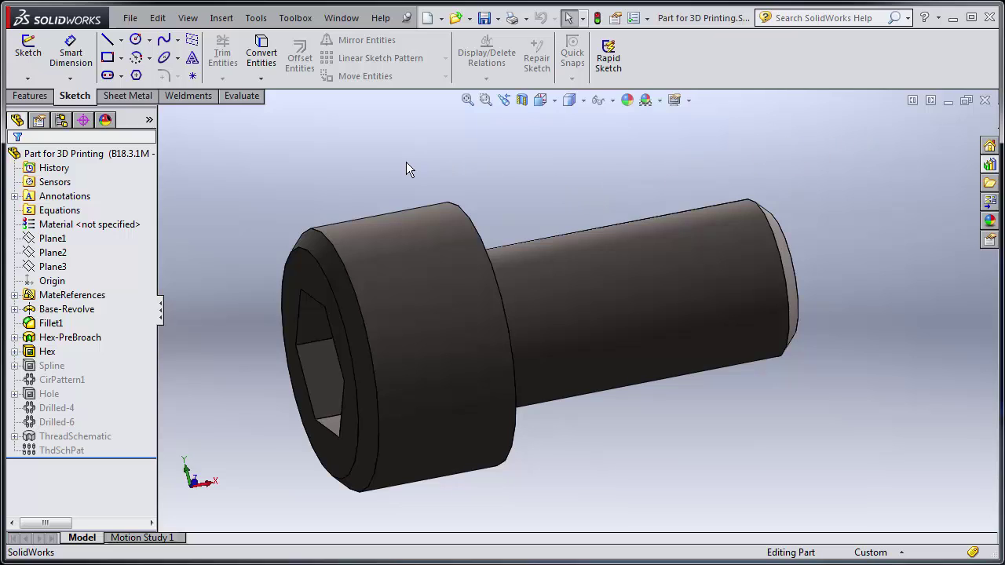
# - Close the screw part and select sldsetdocprop.exe in the Toolbox data utilities folder
pyautogui.click(985, 102)
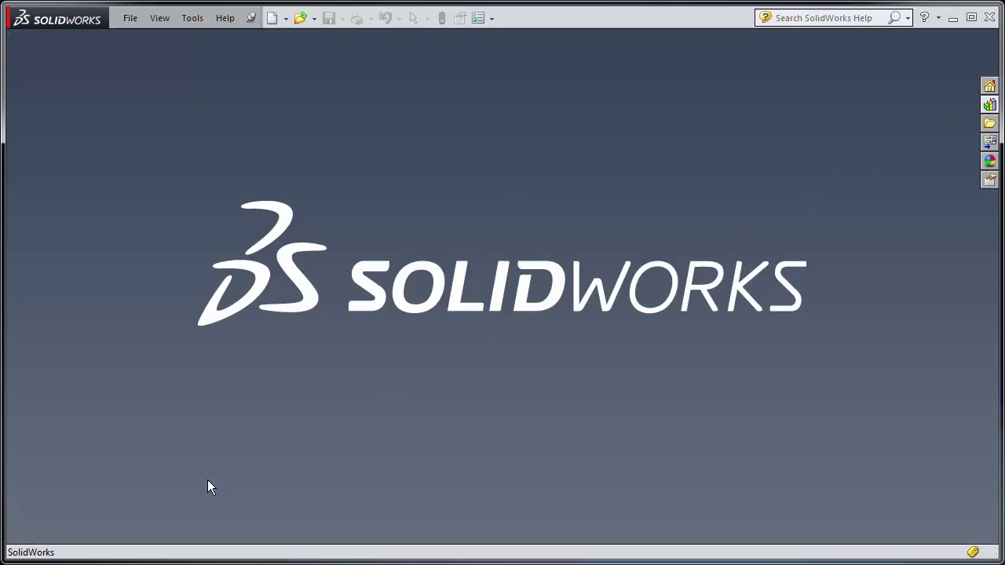
pyautogui.hotkey('alt', 'Tab')
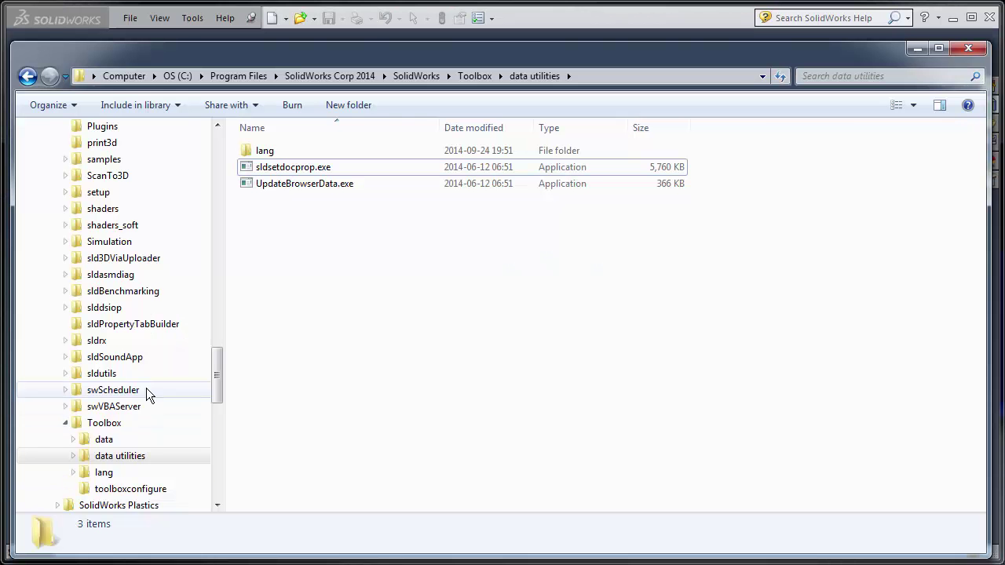
pyautogui.click(489, 77)
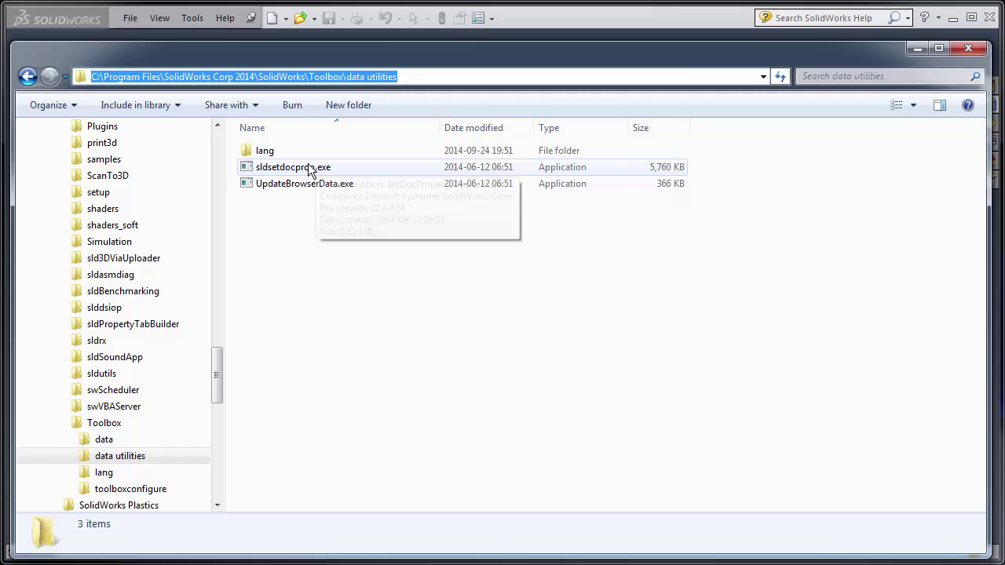
pyautogui.click(284, 172)
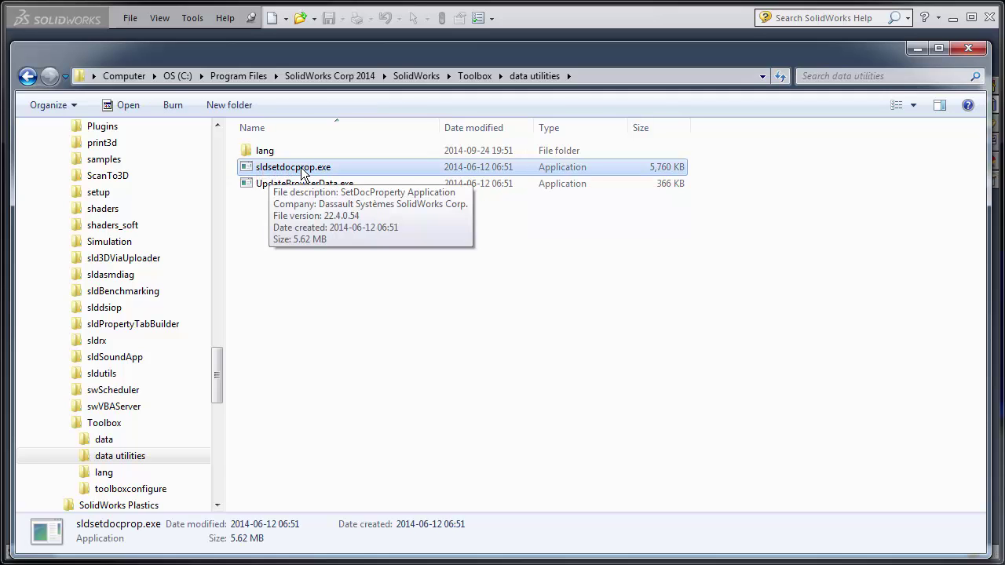
# - Launch sldsetdocprop and add Part for 3D Printing.SLDPRT from the Desktop
pyautogui.doubleClick(302, 173)
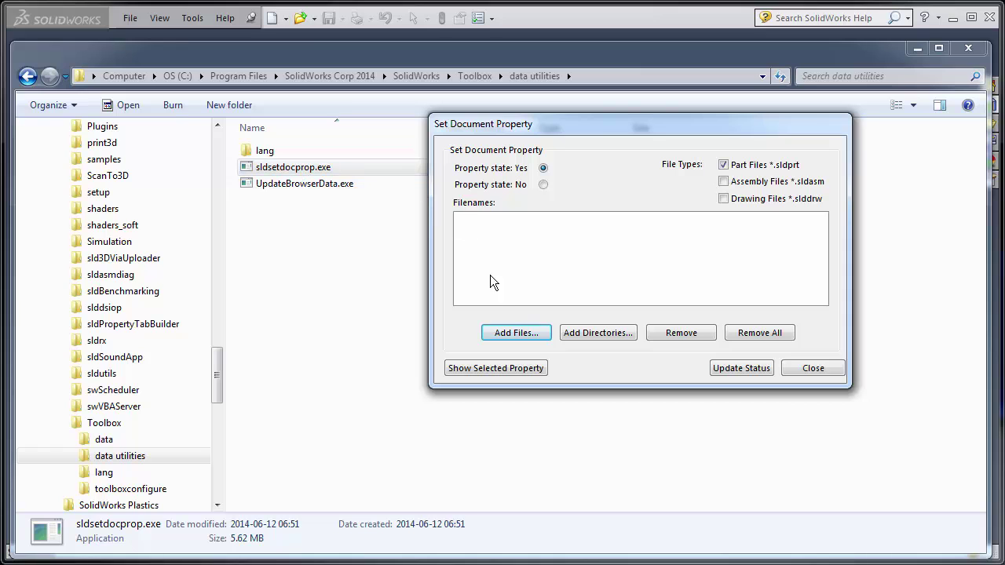
pyautogui.click(512, 333)
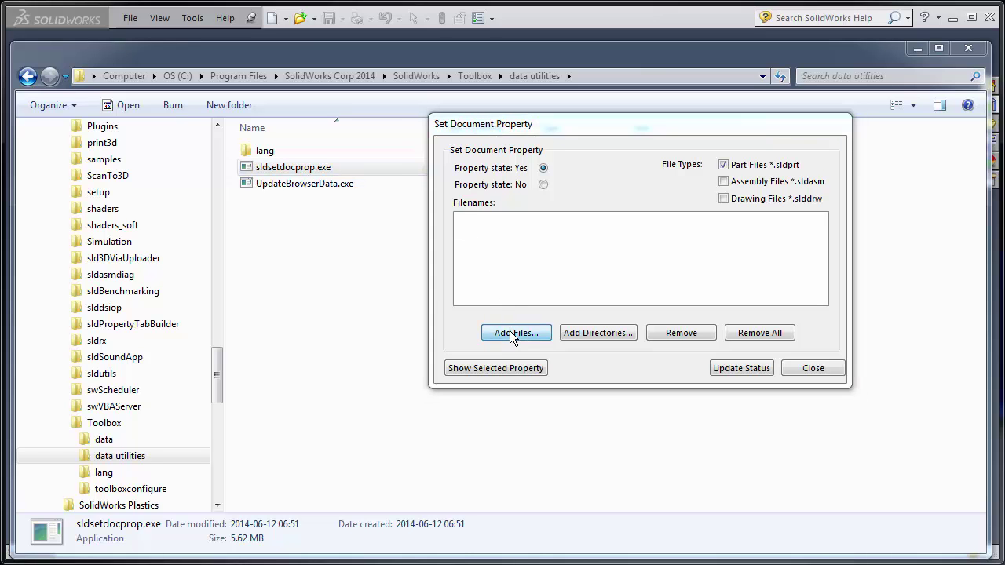
pyautogui.click(239, 210)
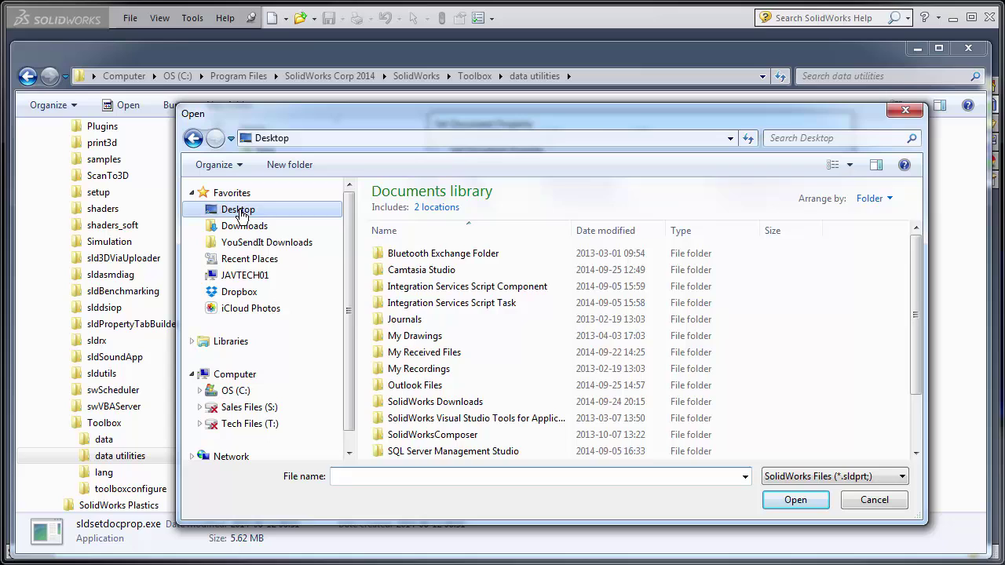
pyautogui.click(635, 379)
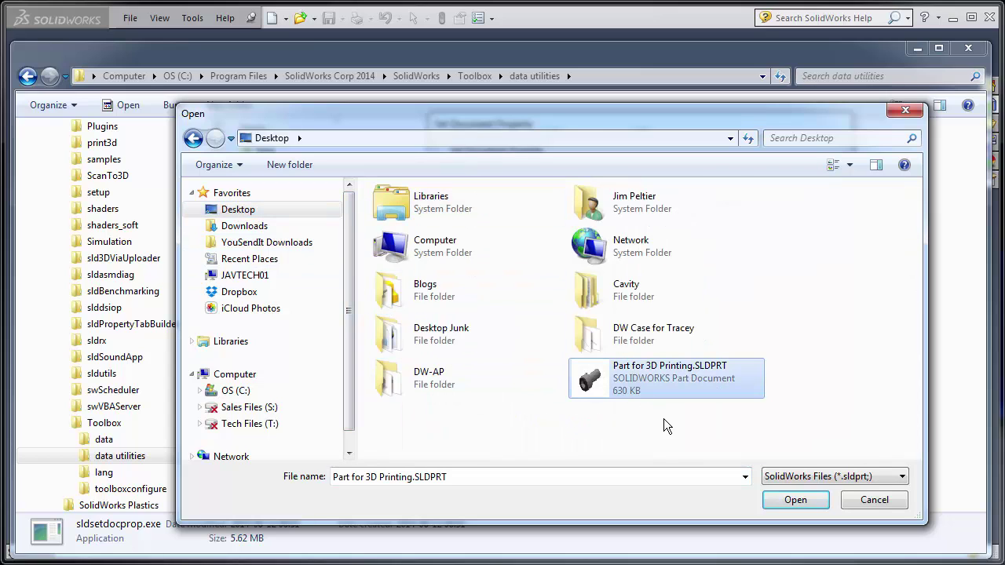
pyautogui.click(791, 500)
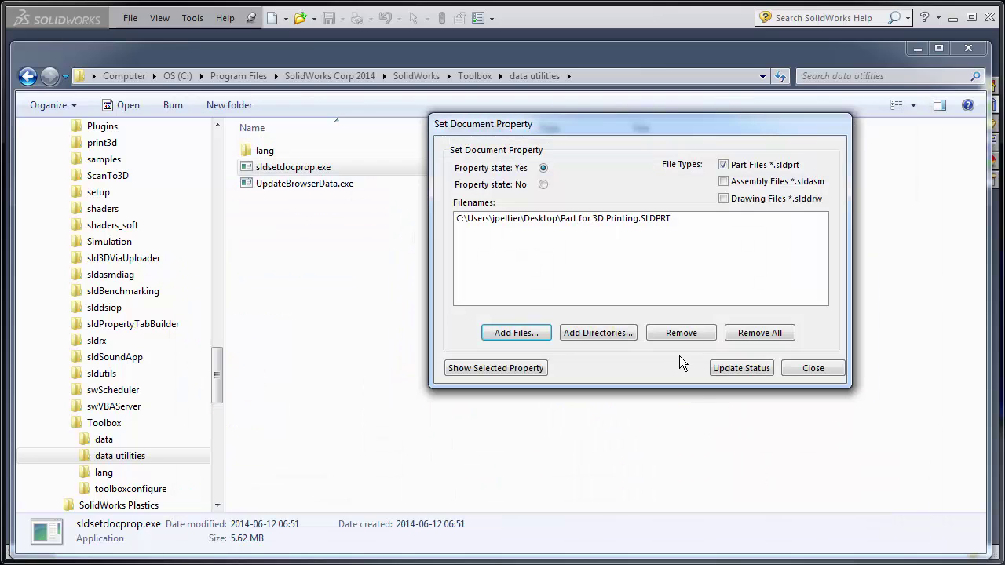
# - Set the property state to No, update the status, and close the utility and Explorer
pyautogui.click(544, 185)
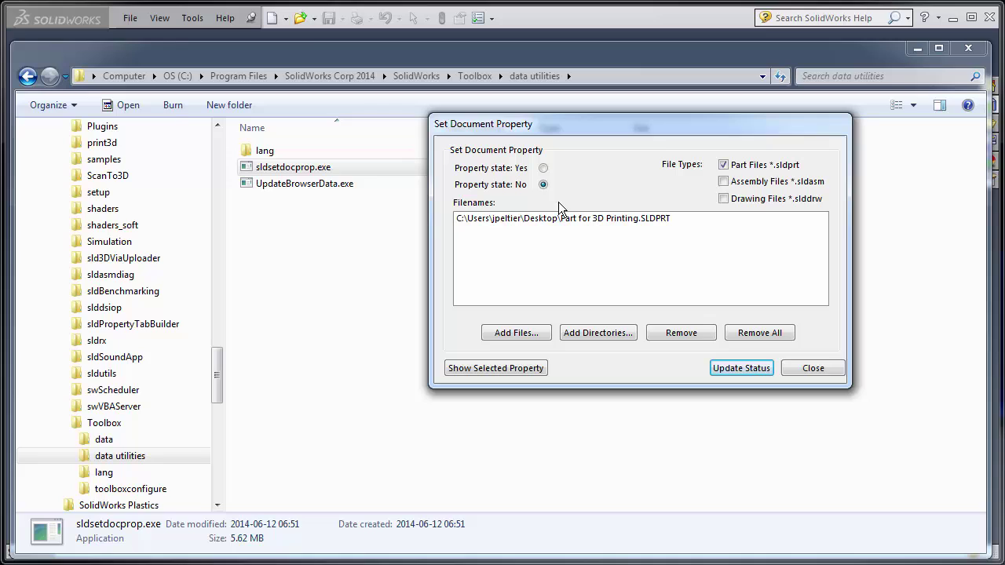
pyautogui.click(729, 368)
pyautogui.click(831, 371)
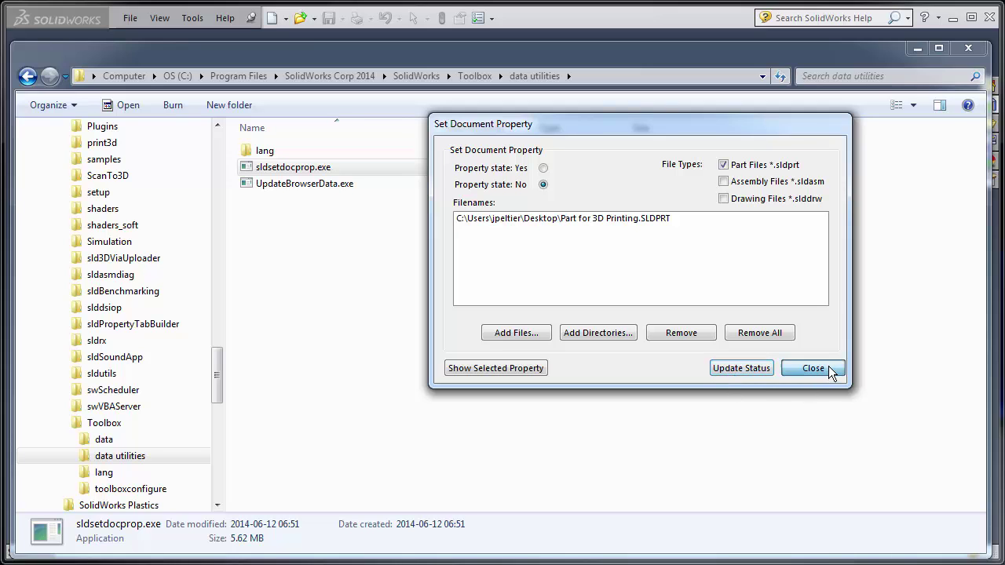
pyautogui.click(968, 48)
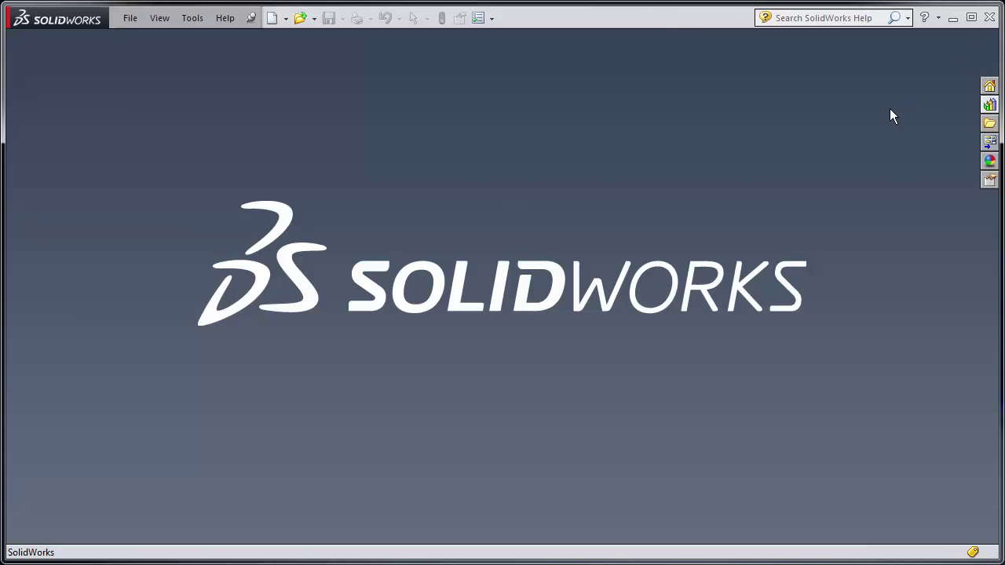
# - Reopen Part for 3D Printing.SLDPRT from recent files and select Plane1
pyautogui.click(131, 19)
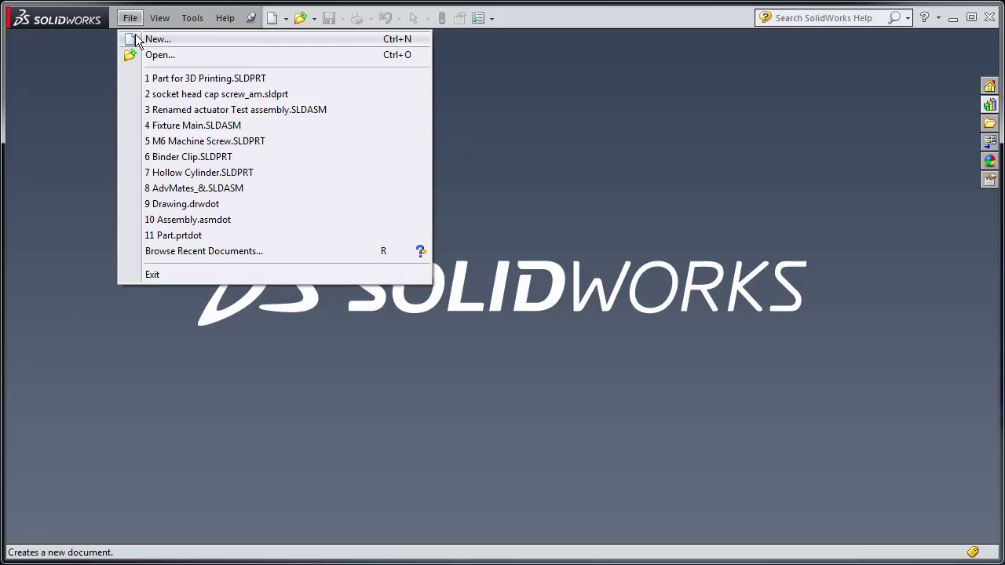
pyautogui.click(191, 76)
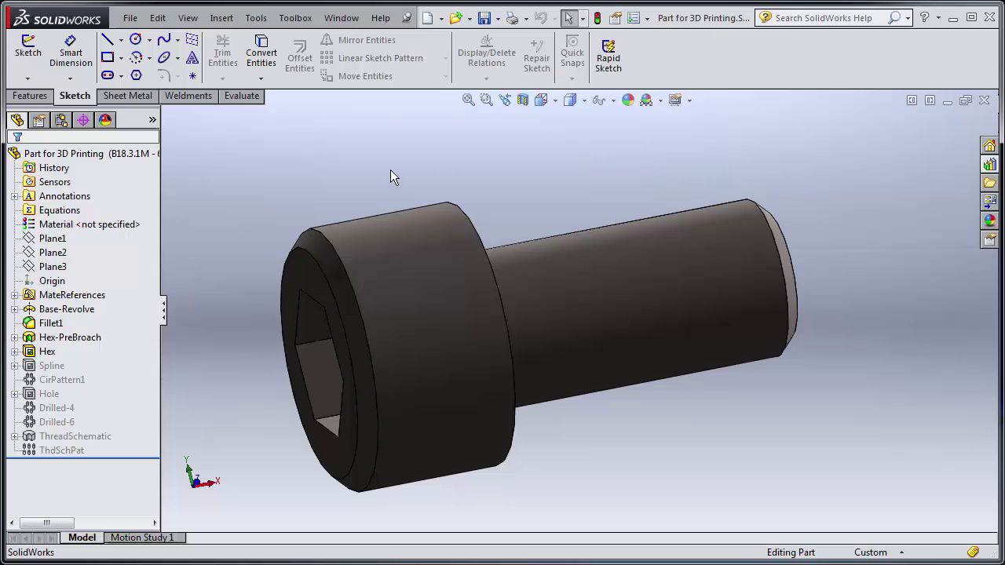
pyautogui.click(51, 237)
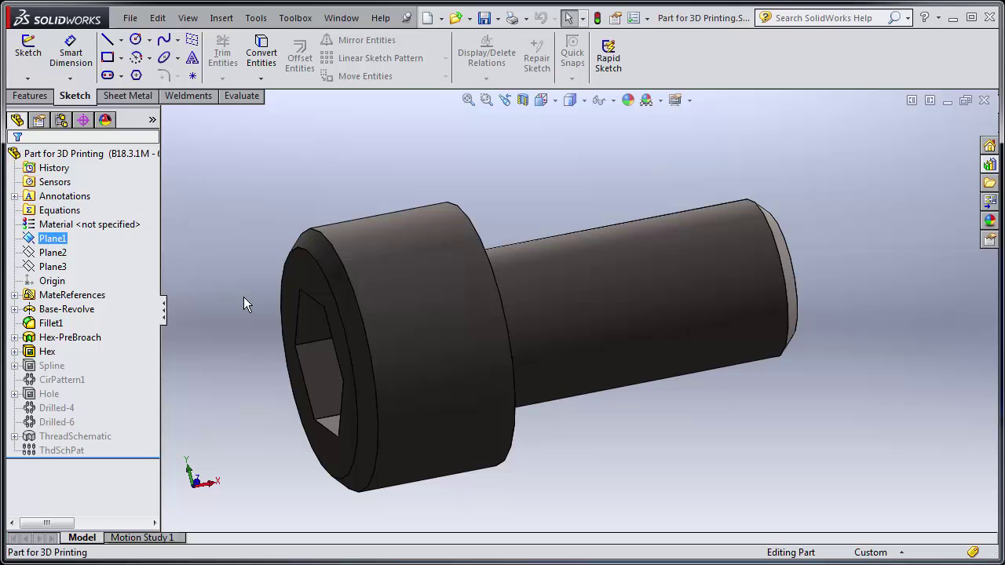
pyautogui.press('f')
pyautogui.moveTo(486, 319); pyautogui.dragTo(462, 289, button='middle')
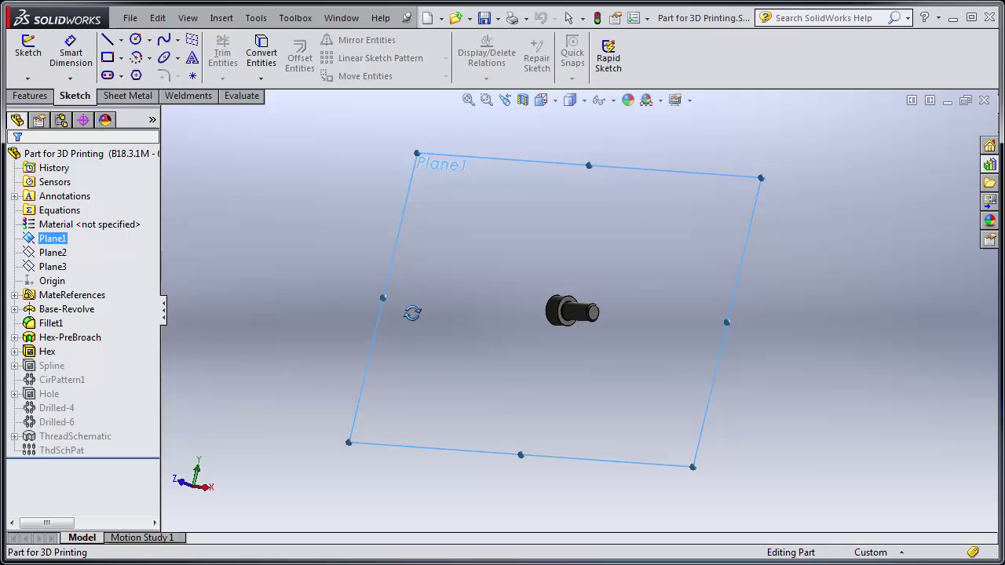
pyautogui.moveTo(412, 313)
pyautogui.mouseDown(button='middle')
pyautogui.moveTo(356, 316)
pyautogui.moveTo(417, 354)
pyautogui.mouseUp(button='middle')
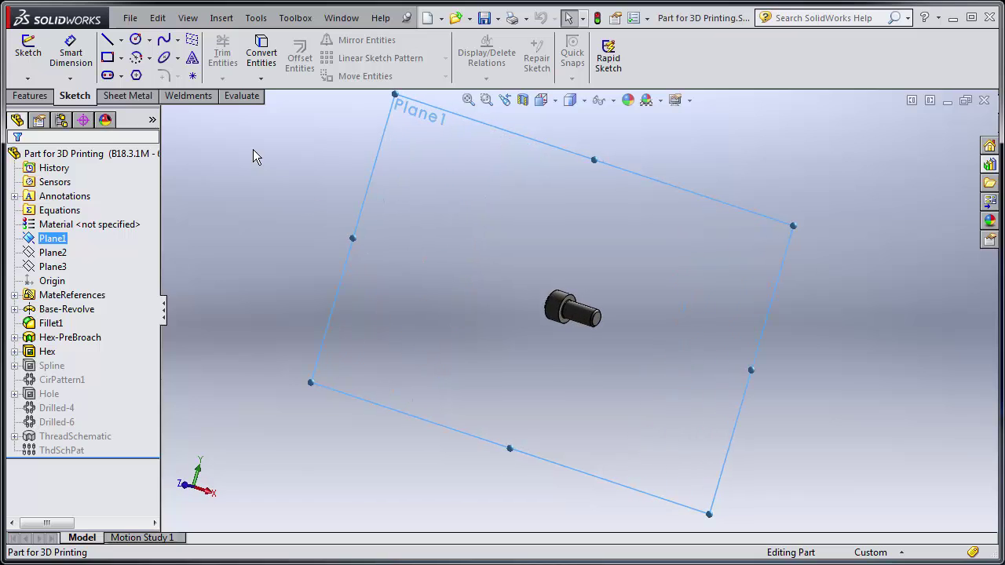
# - Start a sketch on Plane1 viewed Normal To and draw a closed trapezoid with lines
pyautogui.click(28, 52)
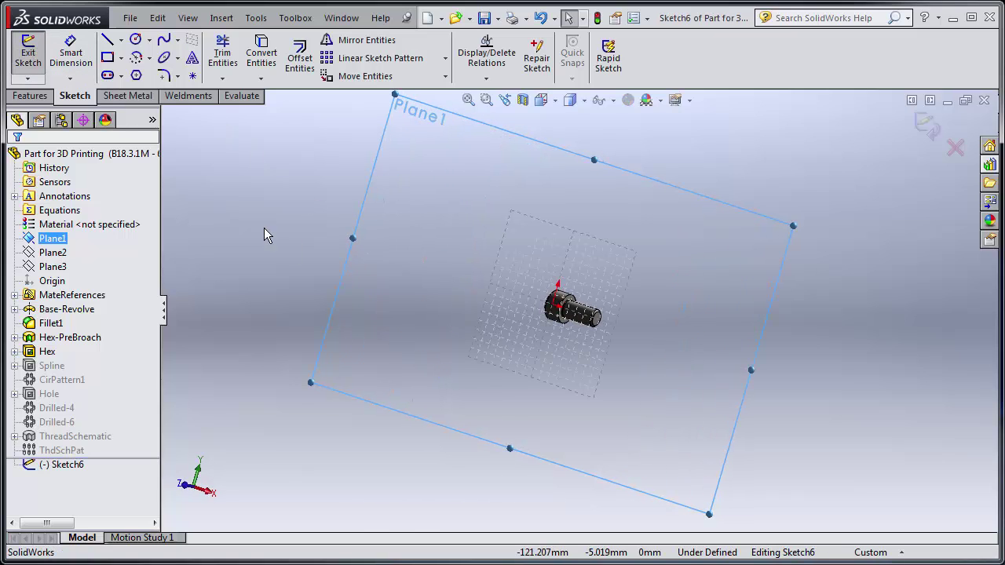
pyautogui.press('space')
pyautogui.click(478, 352)
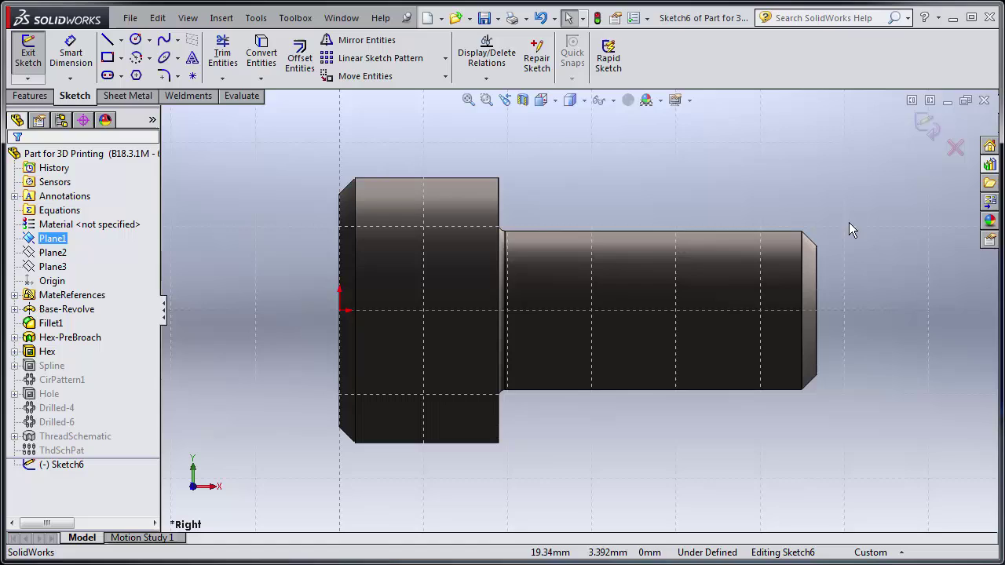
pyautogui.scroll(-4, 861, 246)
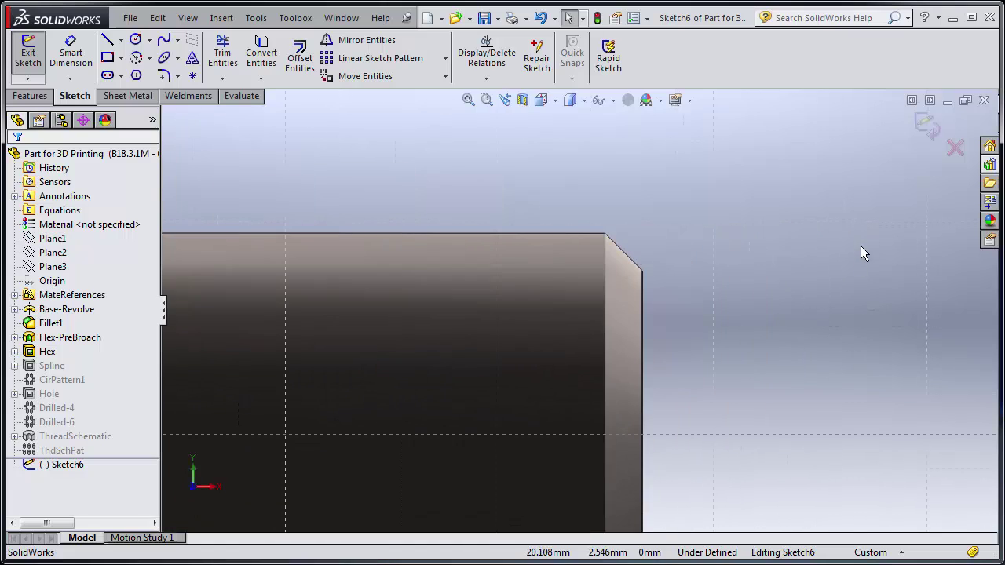
pyautogui.click(107, 39)
pyautogui.click(723, 233)
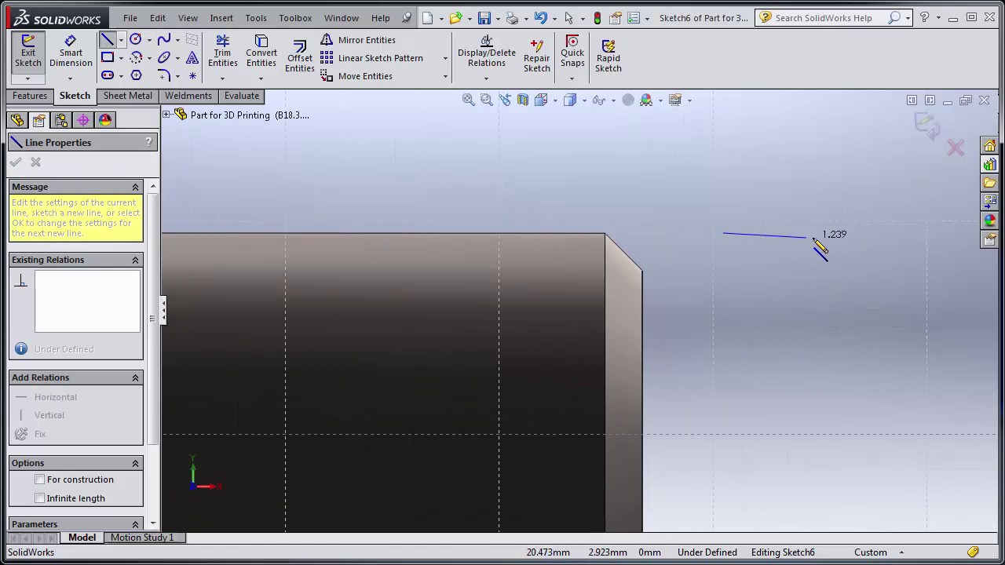
pyautogui.click(830, 232)
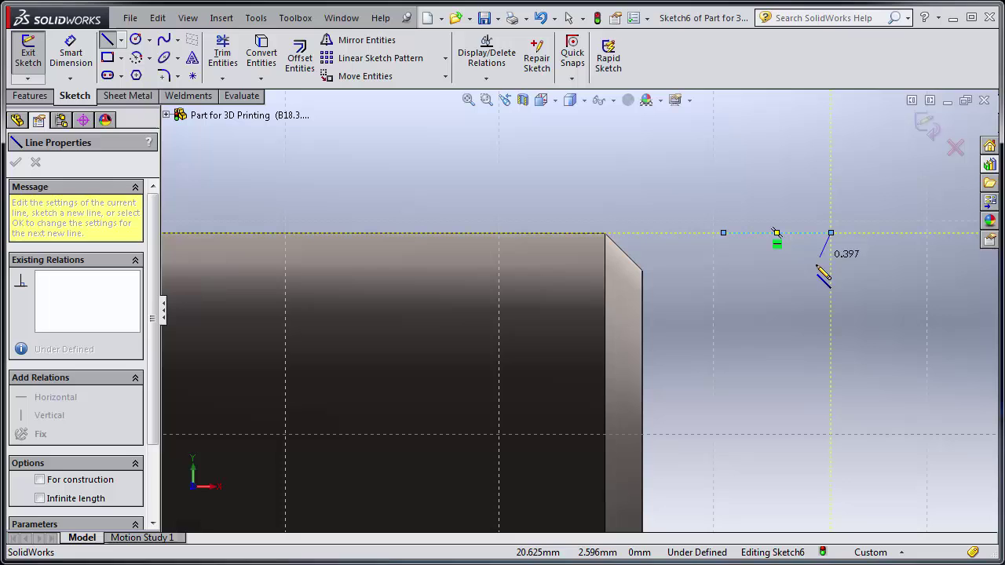
pyautogui.click(797, 311)
pyautogui.click(758, 311)
pyautogui.click(723, 233)
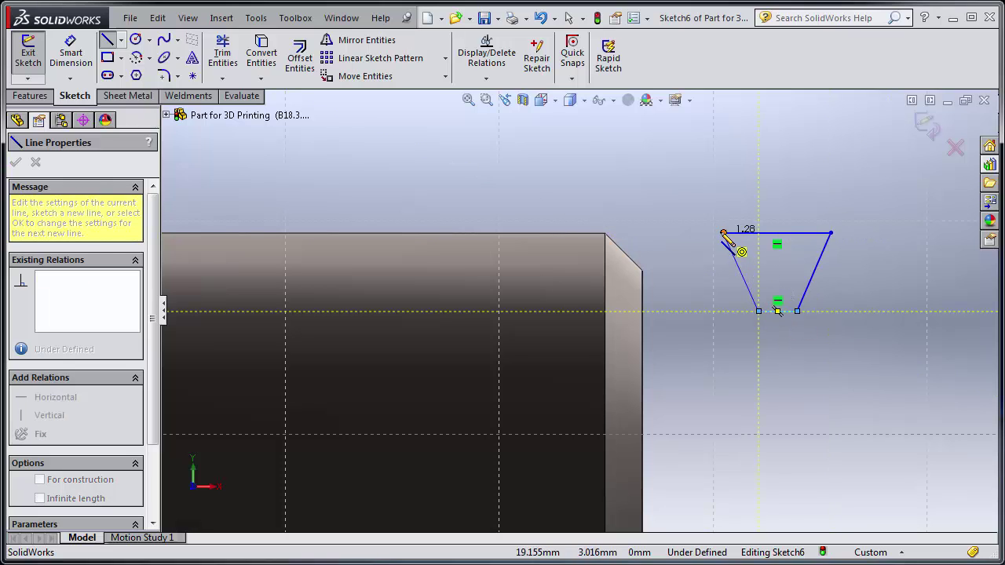
pyautogui.press('Escape')
# - Make the top line collinear with the screw's silhouette edge and the sloped sides equal
pyautogui.click(753, 238)
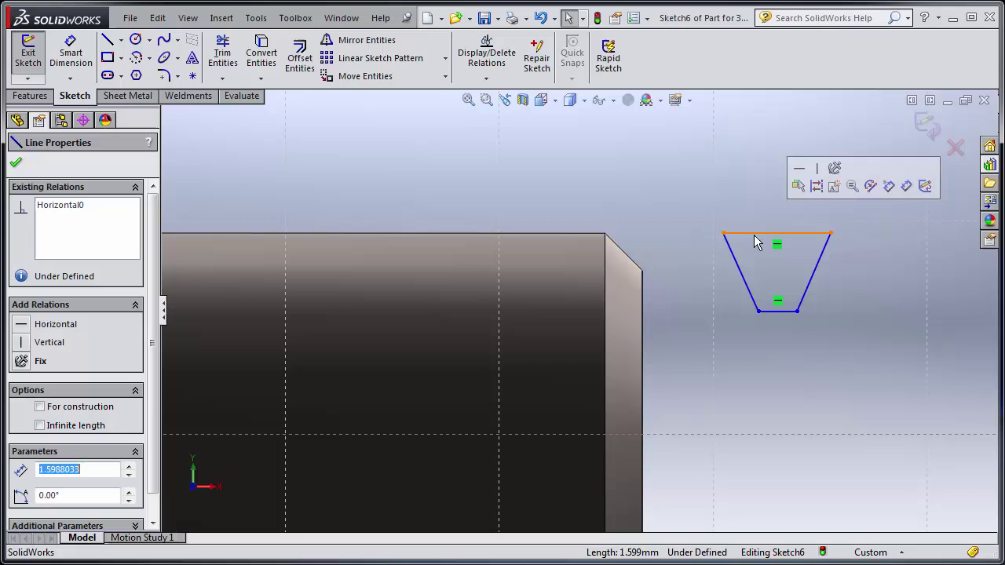
pyautogui.keyDown('ctrl'); pyautogui.click(574, 233); pyautogui.keyUp('ctrl')
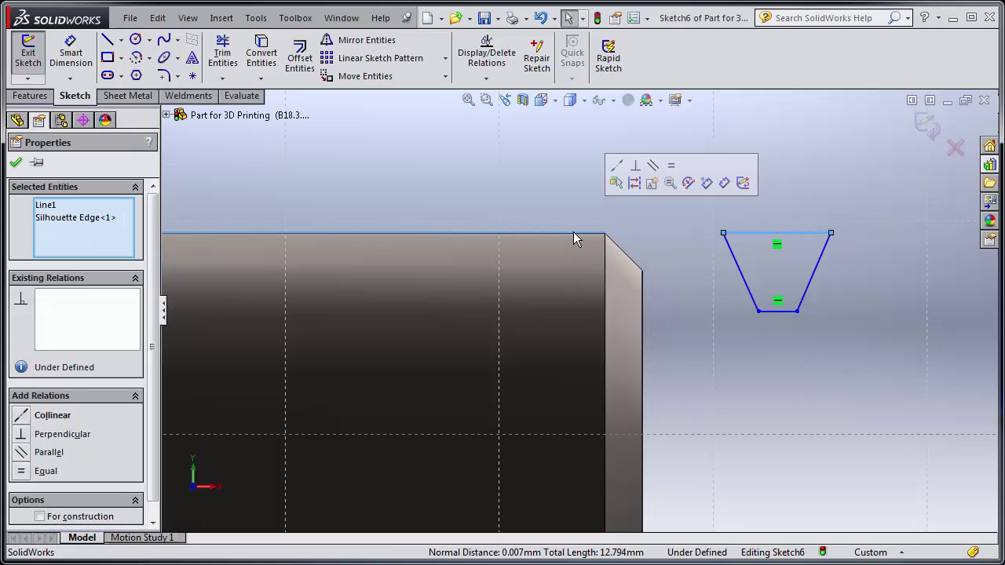
pyautogui.click(617, 166)
pyautogui.click(505, 180)
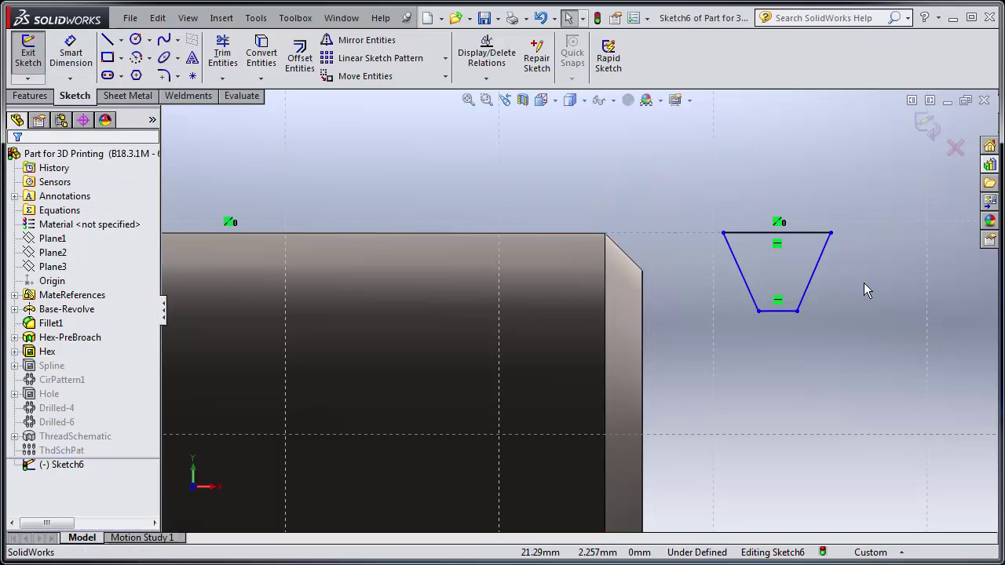
pyautogui.click(818, 267)
pyautogui.keyDown('ctrl'); pyautogui.click(739, 262); pyautogui.keyUp('ctrl')
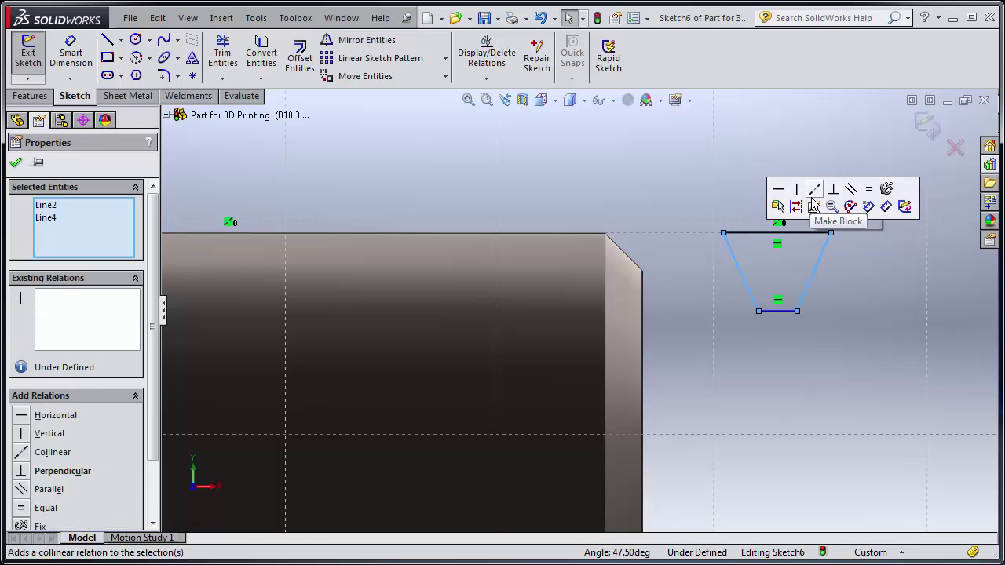
pyautogui.click(870, 194)
pyautogui.click(689, 195)
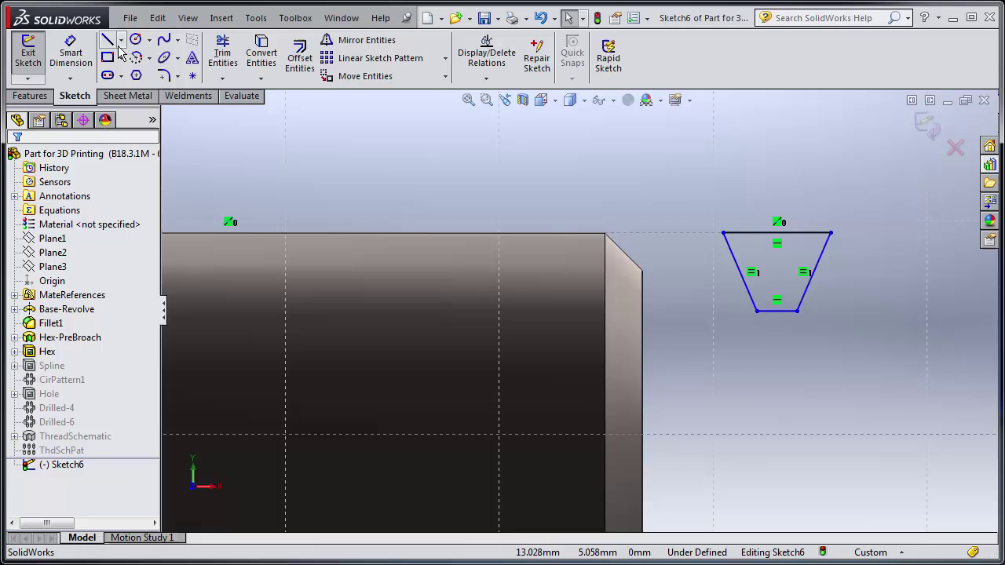
# - Draw two centerlines from the bottom corners meeting below the trapezoid
pyautogui.click(121, 39)
pyautogui.click(133, 73)
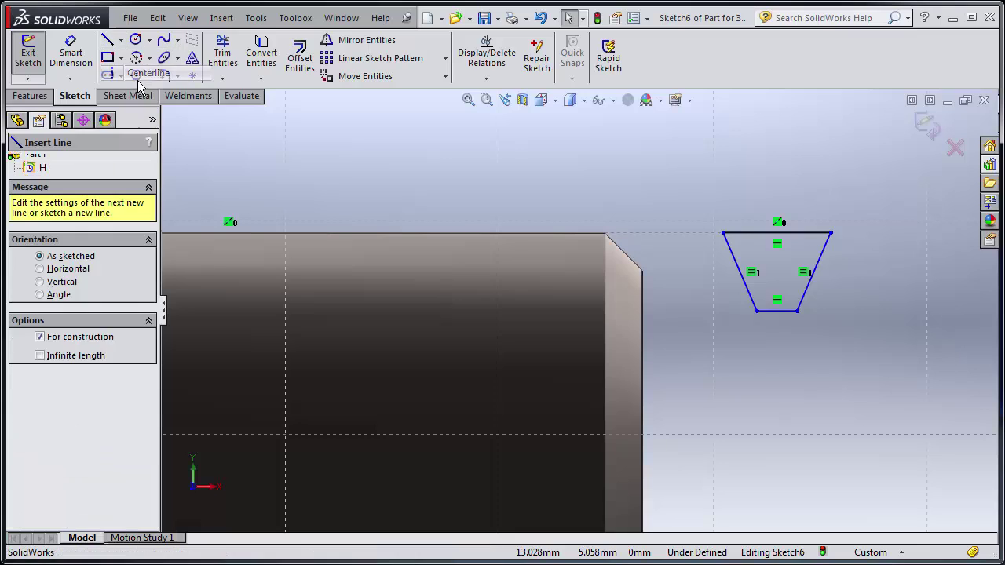
pyautogui.click(757, 312)
pyautogui.click(777, 358)
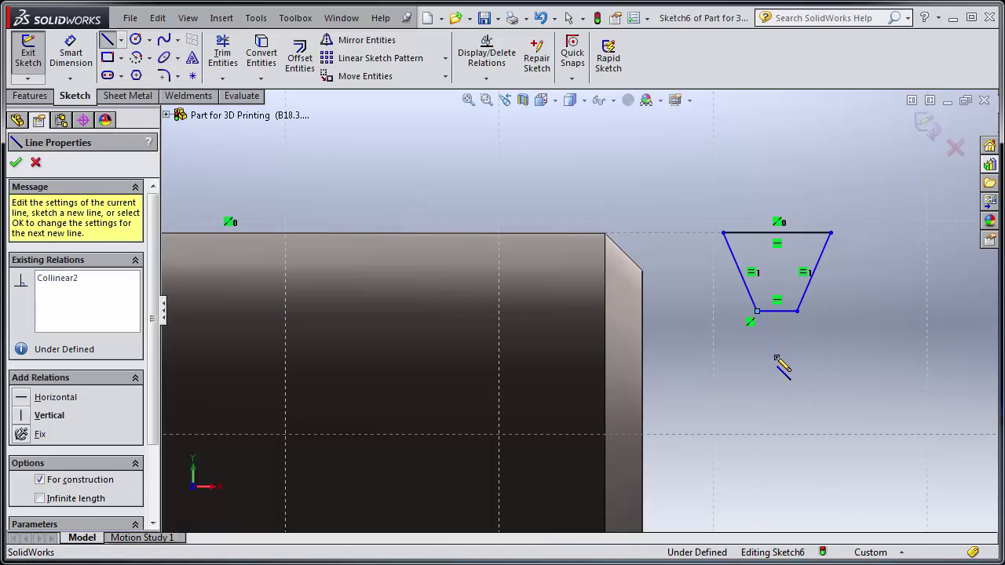
pyautogui.click(798, 312)
pyautogui.press('Escape')
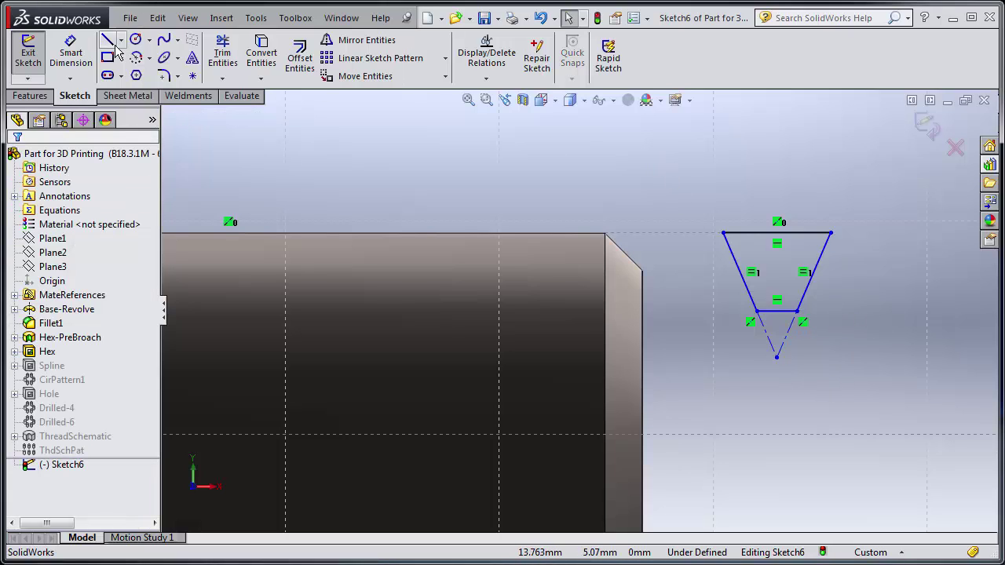
# - Dimension the centerline meeting point 0.14 mm from the trapezoid's bottom edge
pyautogui.click(69, 52)
pyautogui.click(776, 358)
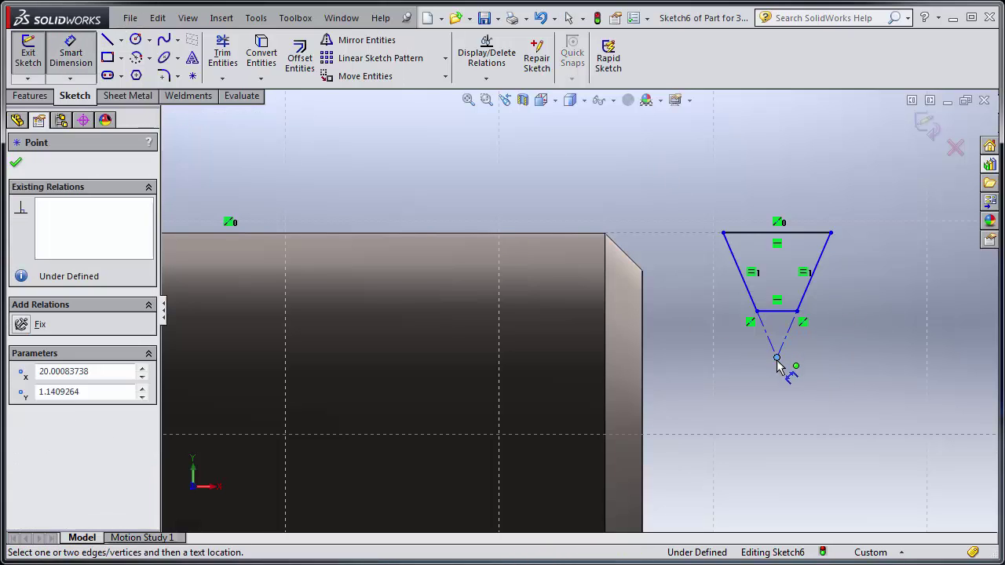
pyautogui.click(777, 311)
pyautogui.click(870, 347)
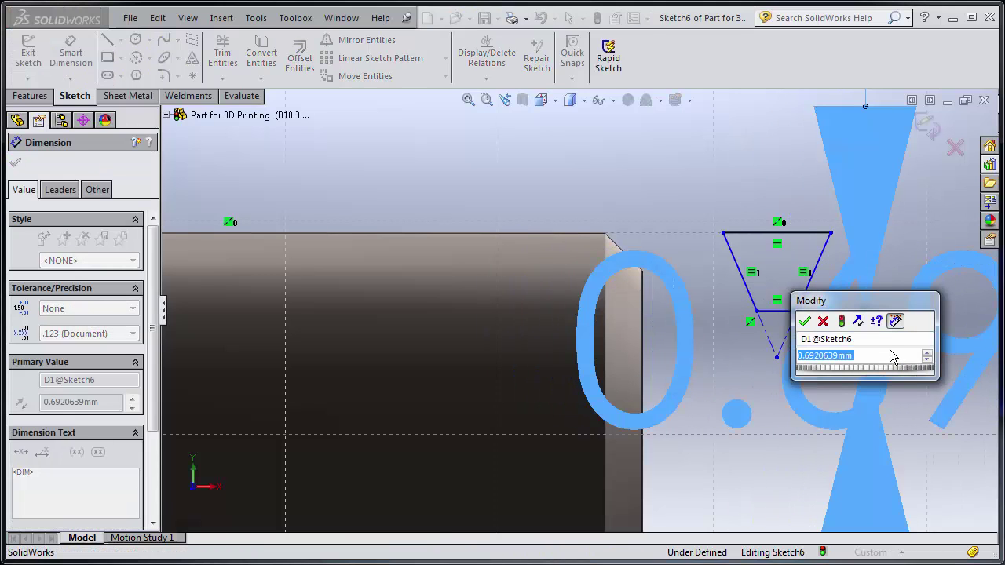
pyautogui.write('0.14')
pyautogui.press('Return')
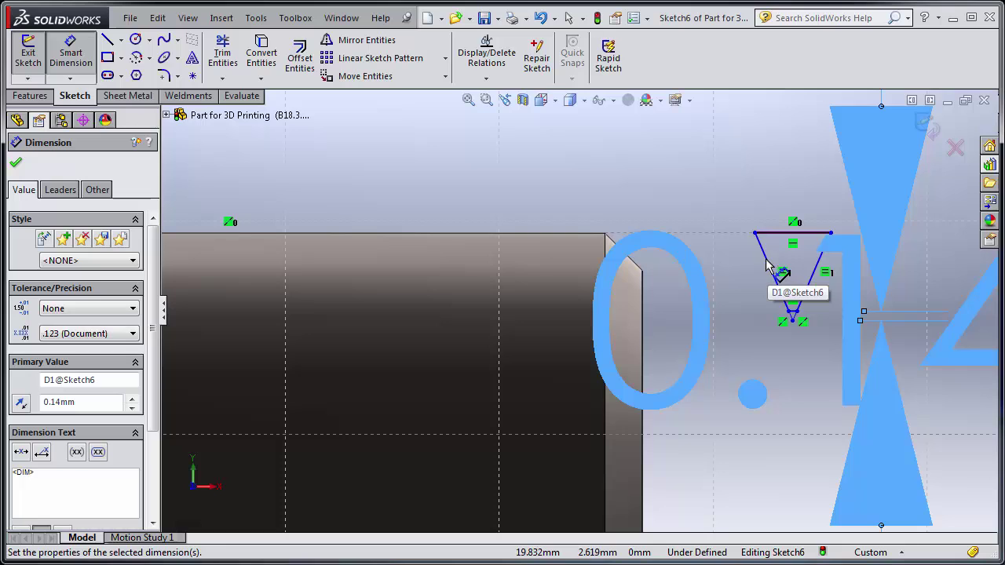
# - Set a 60° angle between the profile's slanted sides
pyautogui.scroll(5, 812, 354)
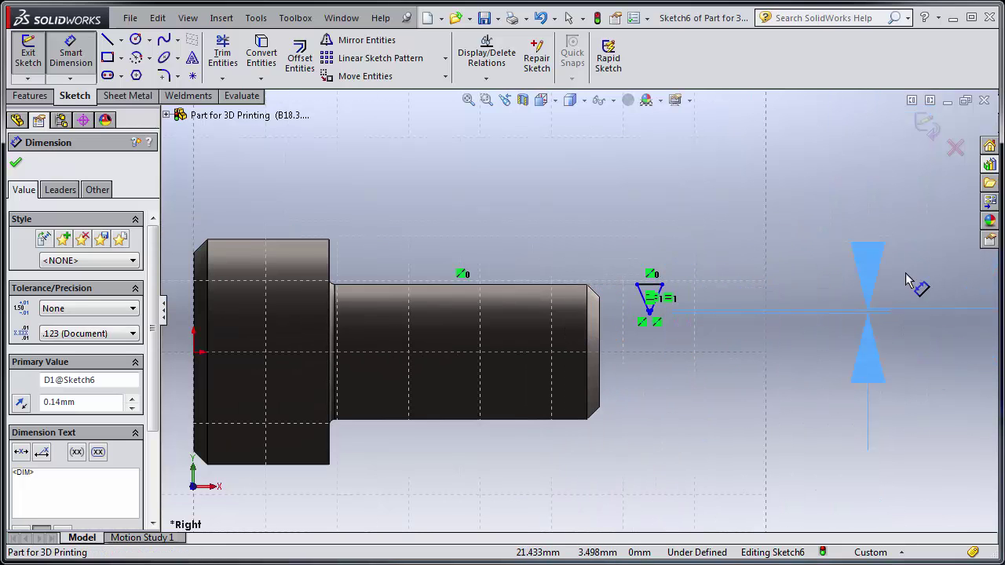
pyautogui.scroll(-5, 674, 279)
pyautogui.click(573, 324)
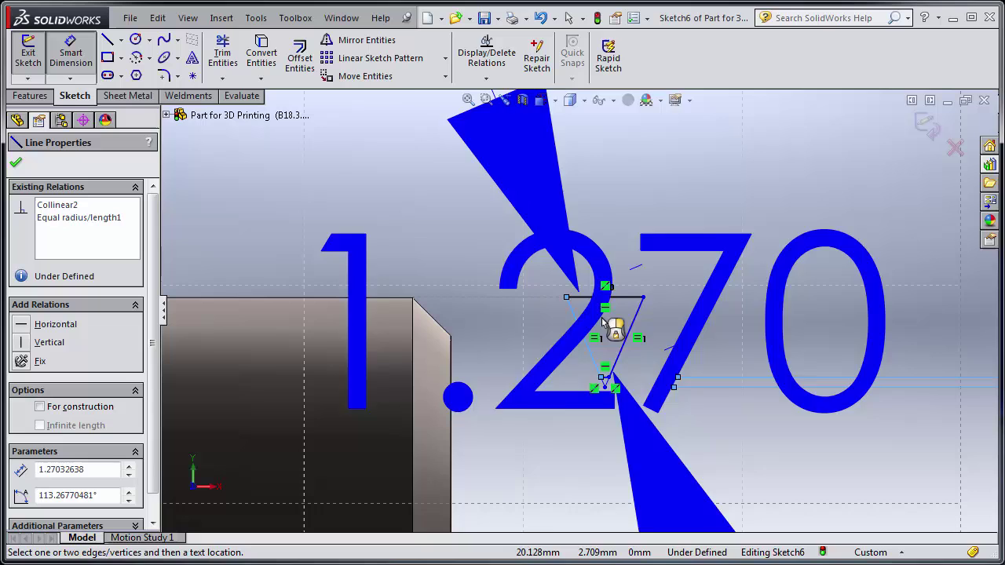
pyautogui.scroll(3, 621, 319)
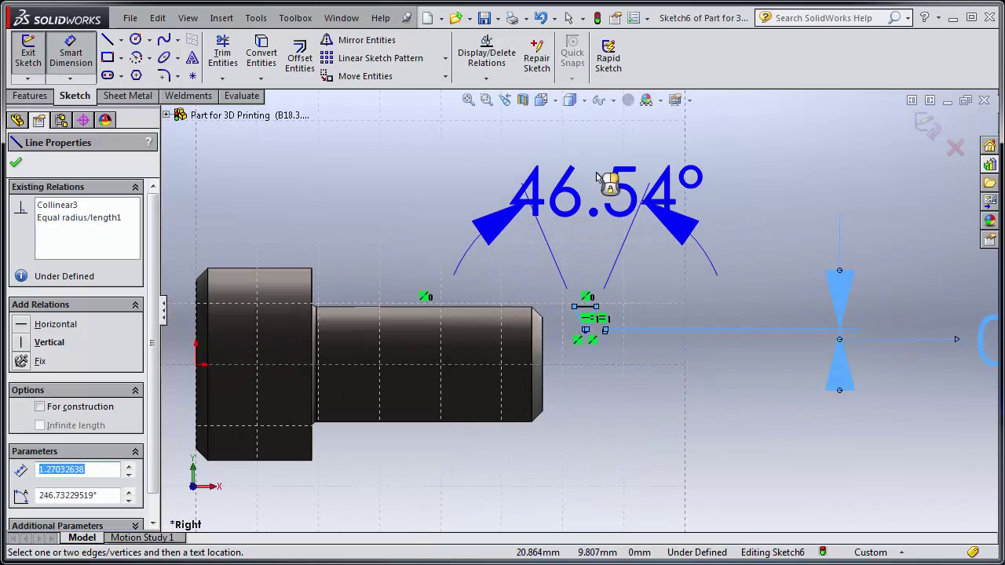
pyautogui.click(606, 183)
pyautogui.write('60')
pyautogui.press('Return')
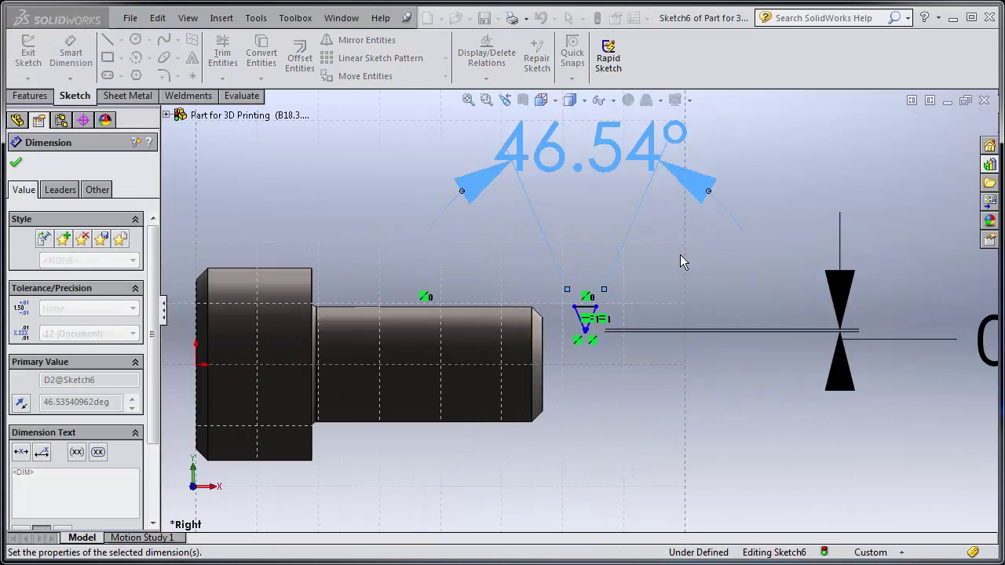
pyautogui.scroll(-4, 628, 212)
pyautogui.scroll(-3, 578, 498)
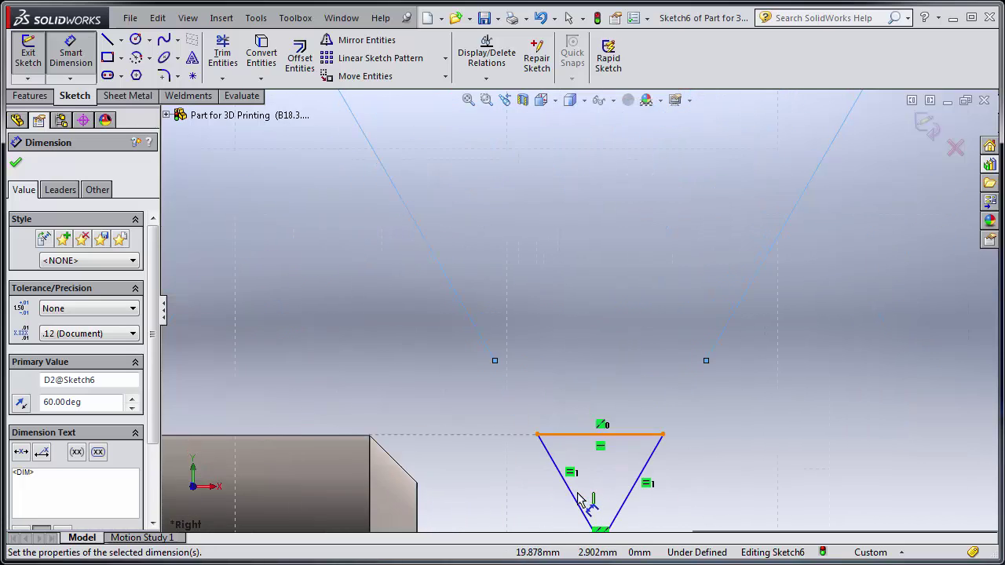
pyautogui.scroll(3, 514, 442)
pyautogui.scroll(-3, 573, 436)
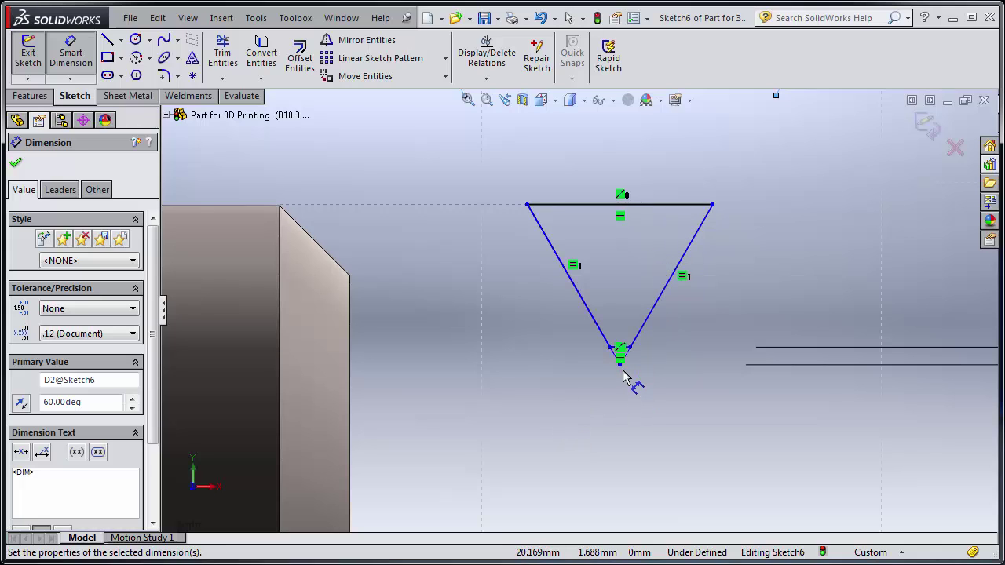
pyautogui.press('Escape')
# - Drag the vertices to shrink the profile and dimension its top width at 0.900 mm
pyautogui.moveTo(712, 207); pyautogui.dragTo(668, 206)
pyautogui.moveTo(576, 359); pyautogui.dragTo(574, 335)
pyautogui.click(427, 206)
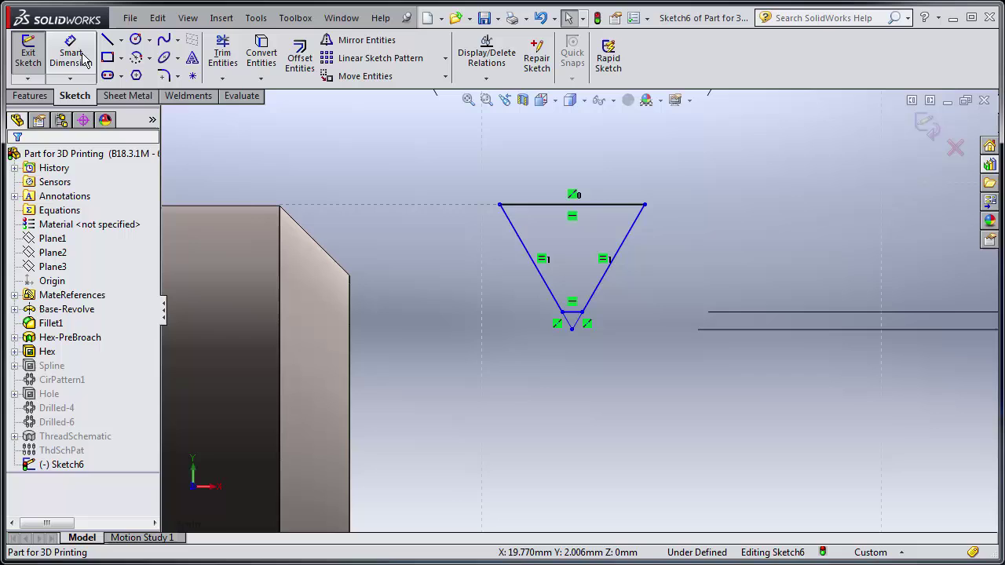
pyautogui.click(70, 53)
pyautogui.click(531, 214)
pyautogui.scroll(-5, 611, 242)
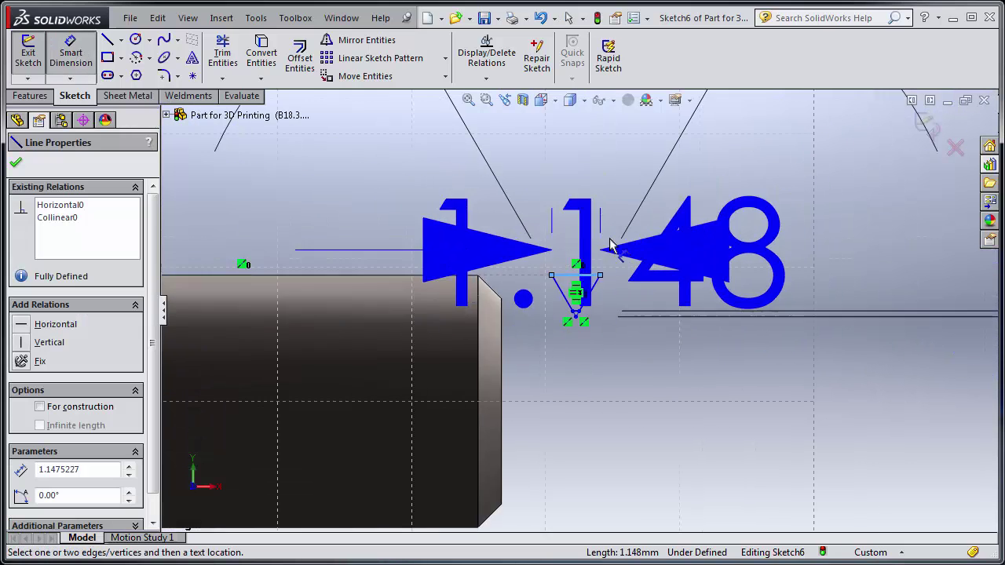
pyautogui.click(715, 168)
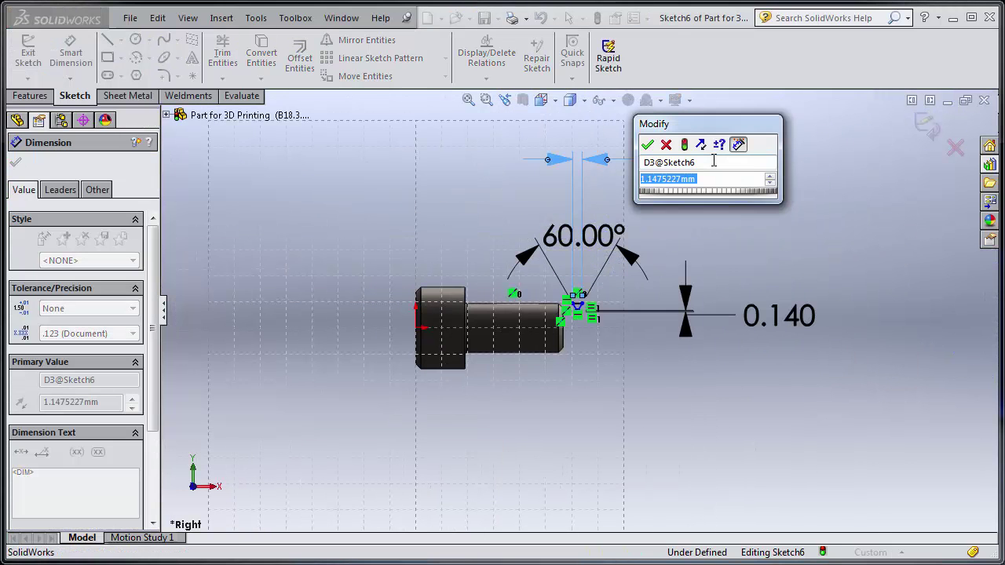
pyautogui.press('Return')
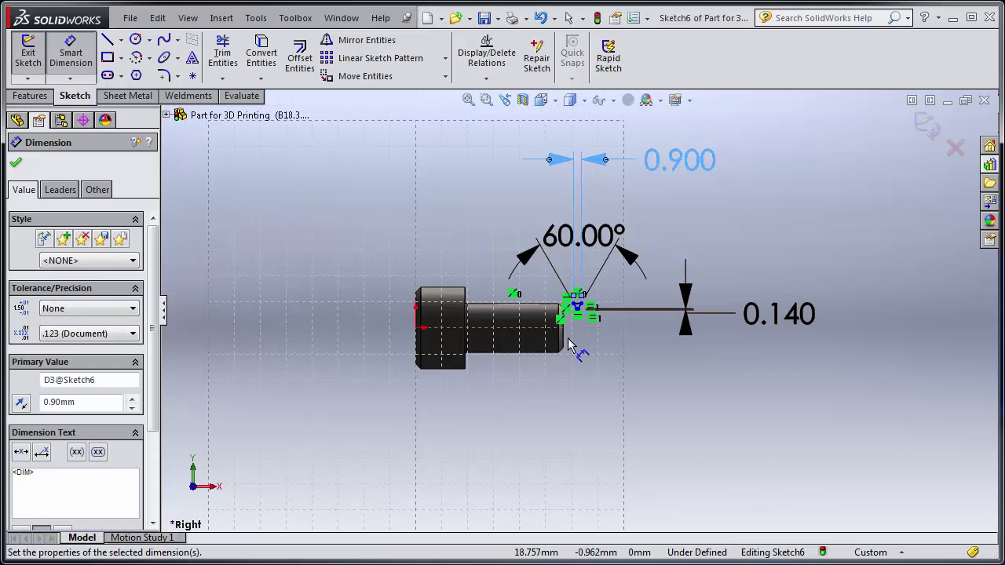
pyautogui.scroll(5, 567, 294)
pyautogui.press('Escape')
pyautogui.scroll(3, 628, 274)
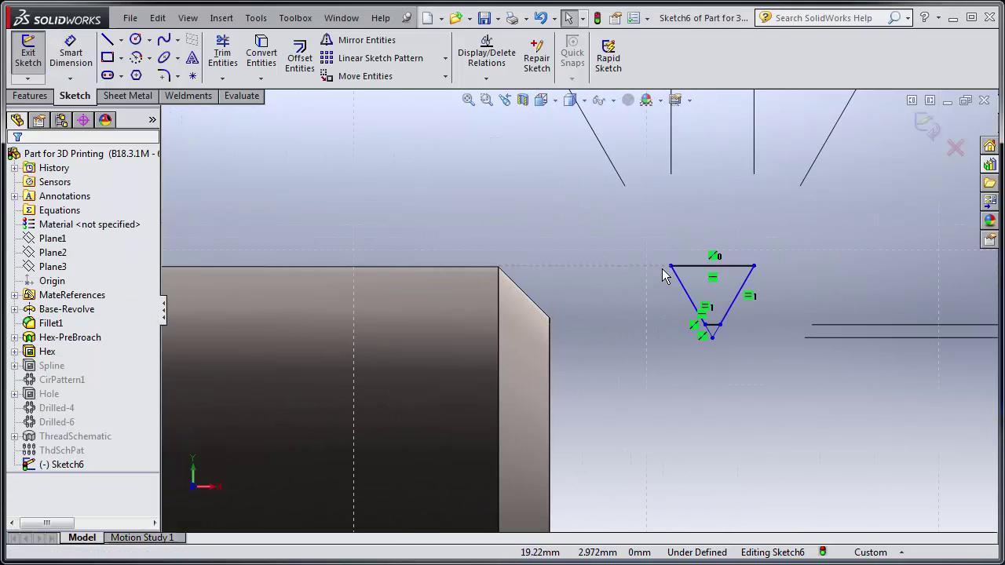
pyautogui.click(563, 324)
# - Make the triangle's corner point coincident with the shaft's end edge
pyautogui.press('Escape')
pyautogui.click(548, 331)
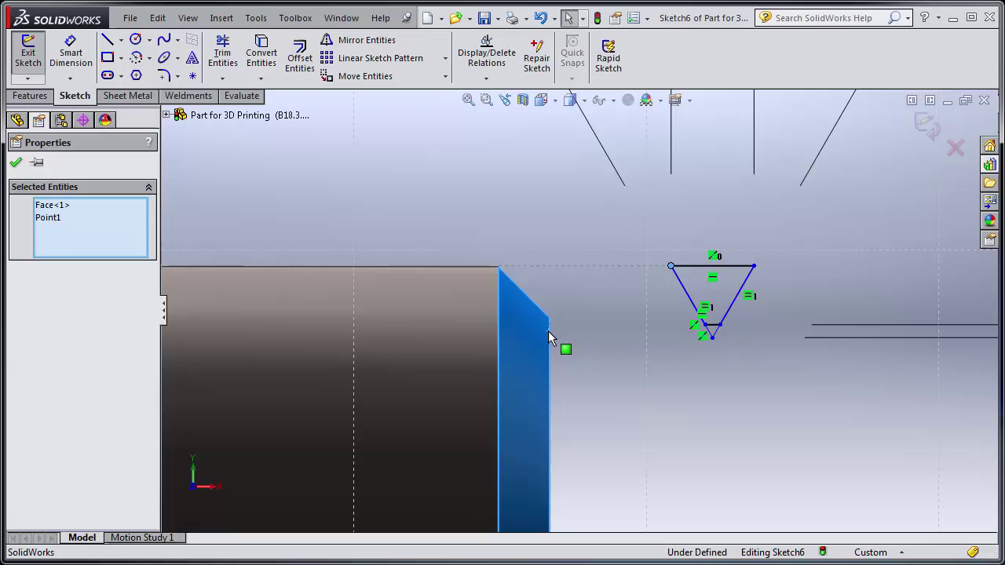
pyautogui.press('Escape')
pyautogui.click(550, 342)
pyautogui.keyDown('ctrl'); pyautogui.click(562, 346); pyautogui.keyUp('ctrl')
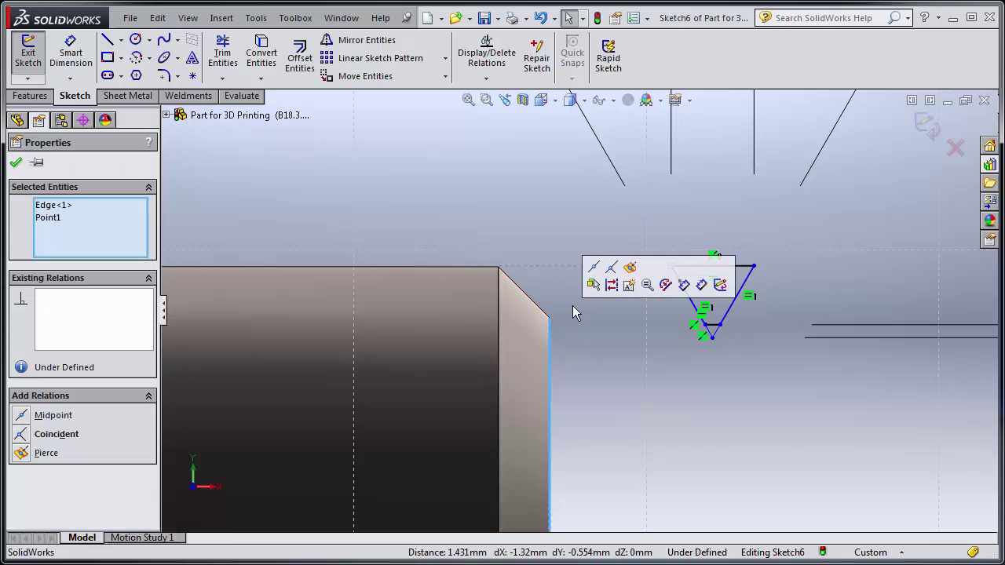
pyautogui.click(611, 271)
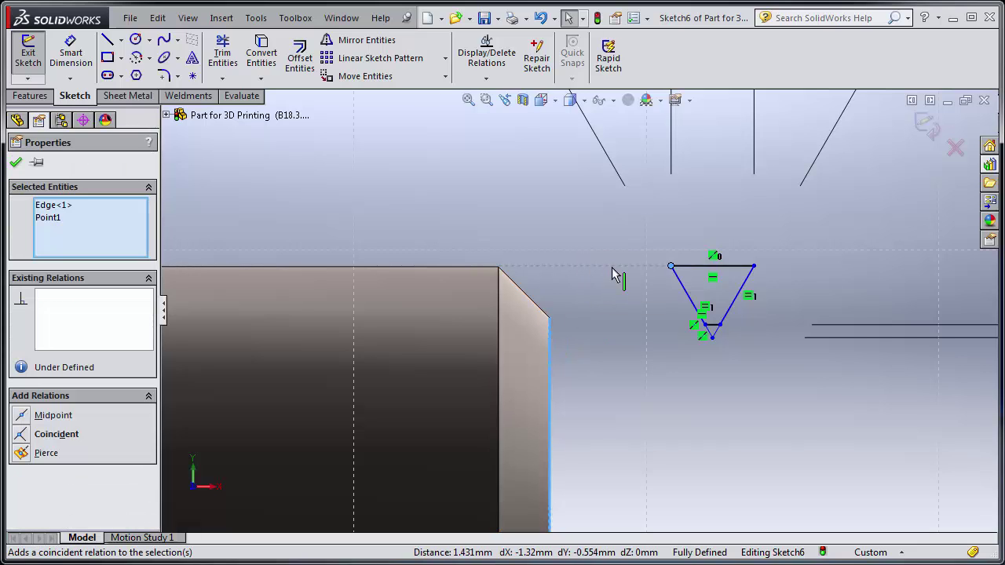
pyautogui.press('Escape')
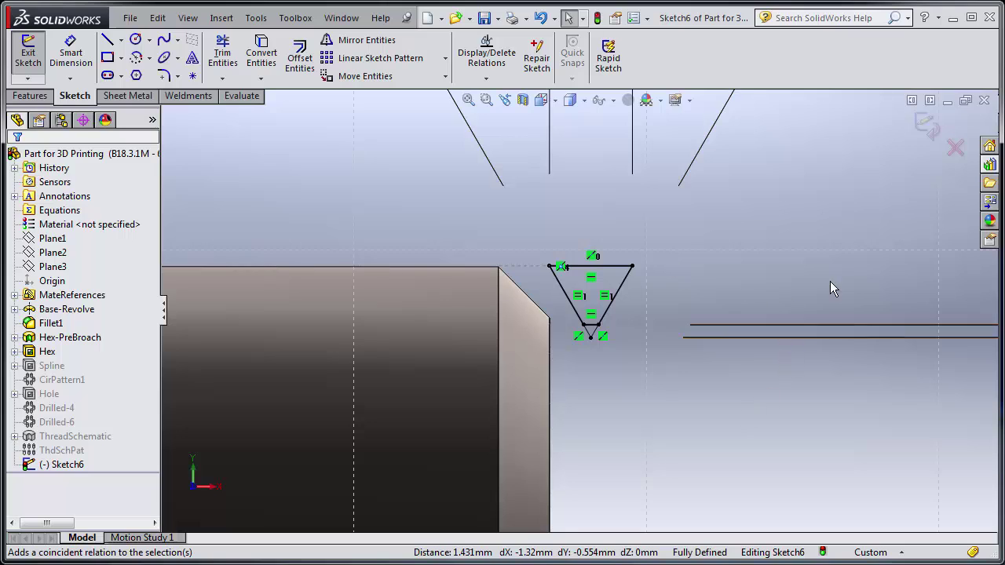
# - Switch to the Right view, exit the sketch, and orbit to view the shaft end
pyautogui.hotkey('ctrl', '4')
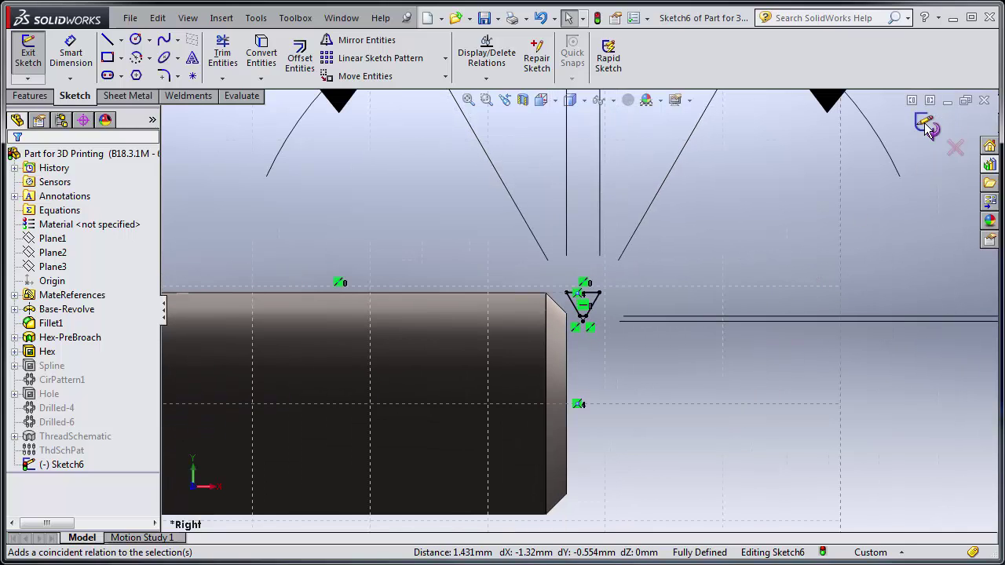
pyautogui.click(925, 123)
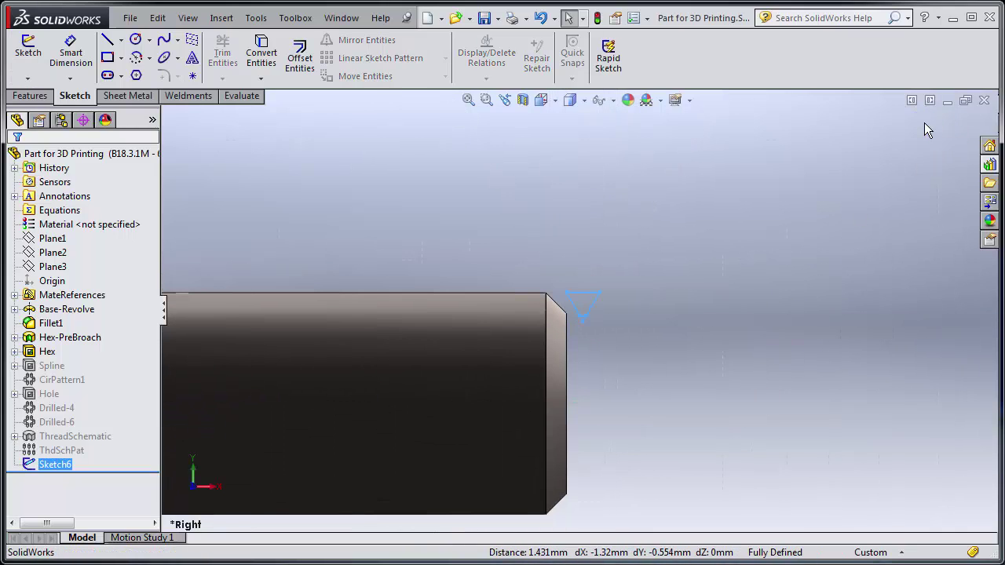
pyautogui.click(752, 286)
pyautogui.moveTo(756, 318)
pyautogui.mouseDown(button='middle')
pyautogui.moveTo(695, 321)
pyautogui.moveTo(703, 385)
pyautogui.mouseUp(button='middle')
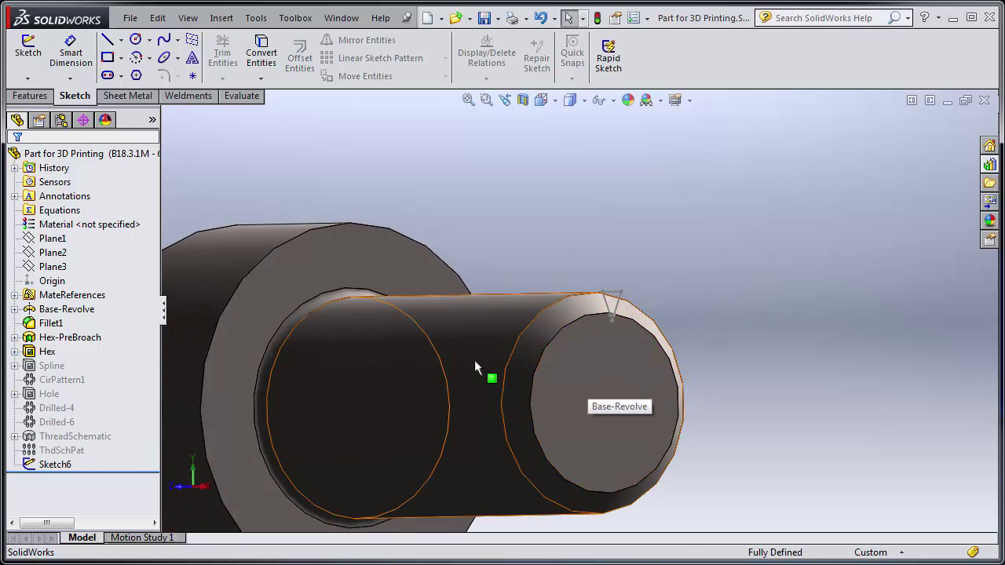
# - Start a sketch on the shaft's end face and convert its circular edge into a 6 mm circle
pyautogui.click(603, 388)
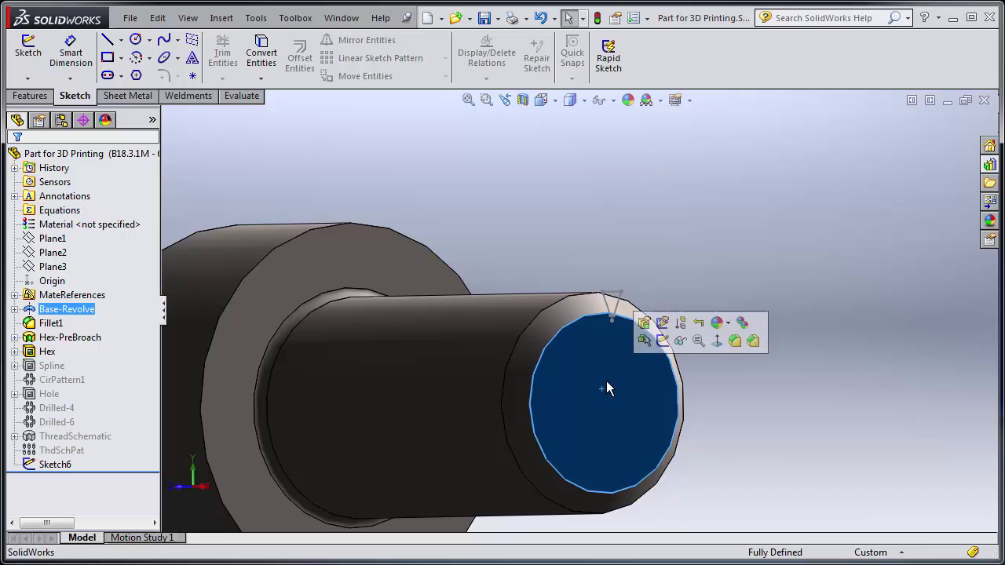
pyautogui.click(662, 341)
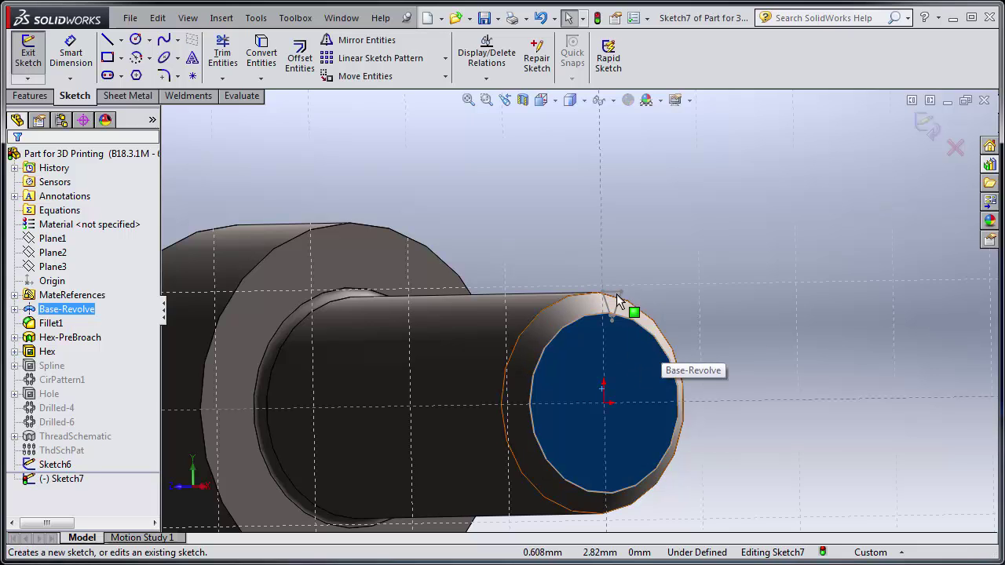
pyautogui.click(366, 138)
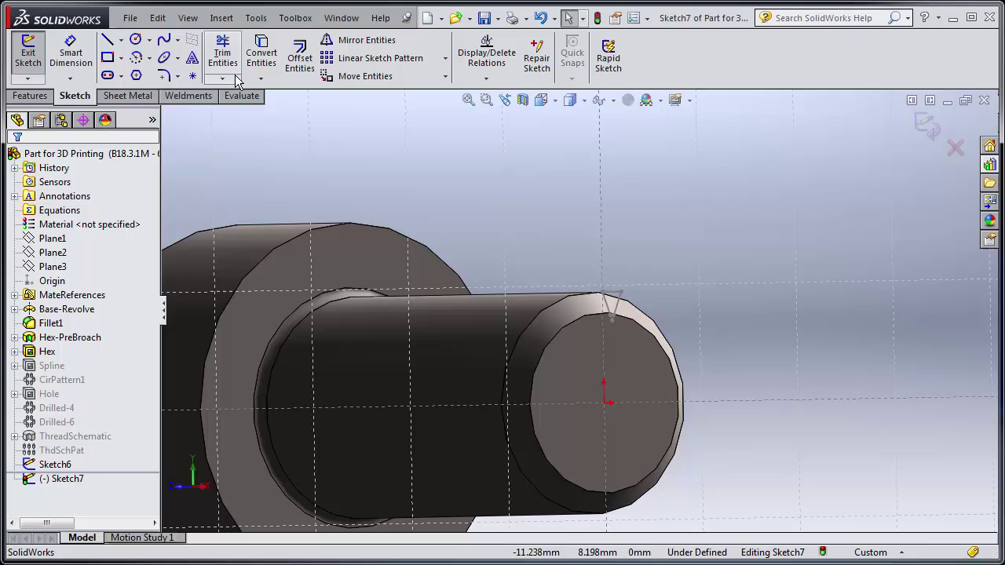
pyautogui.click(532, 324)
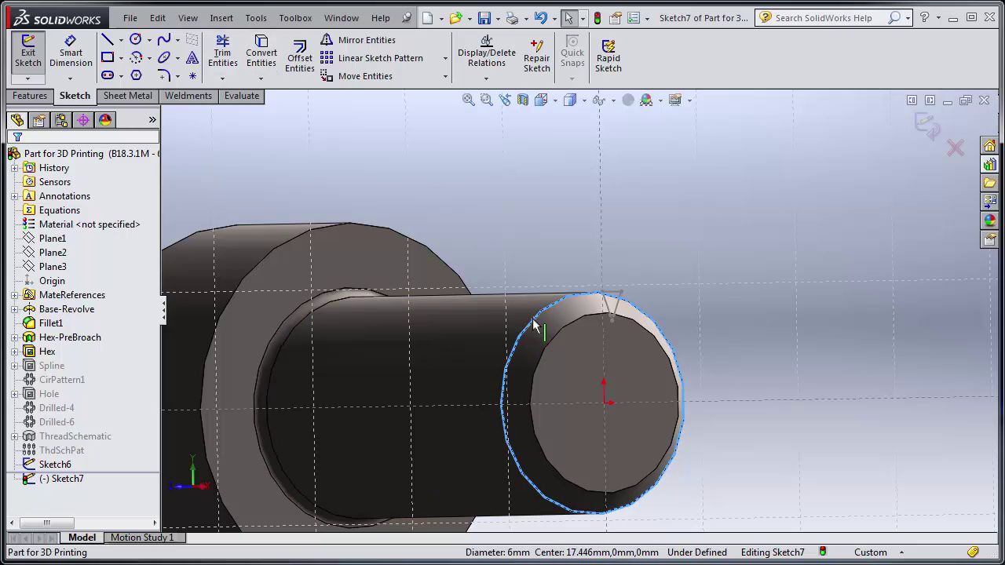
pyautogui.click(261, 56)
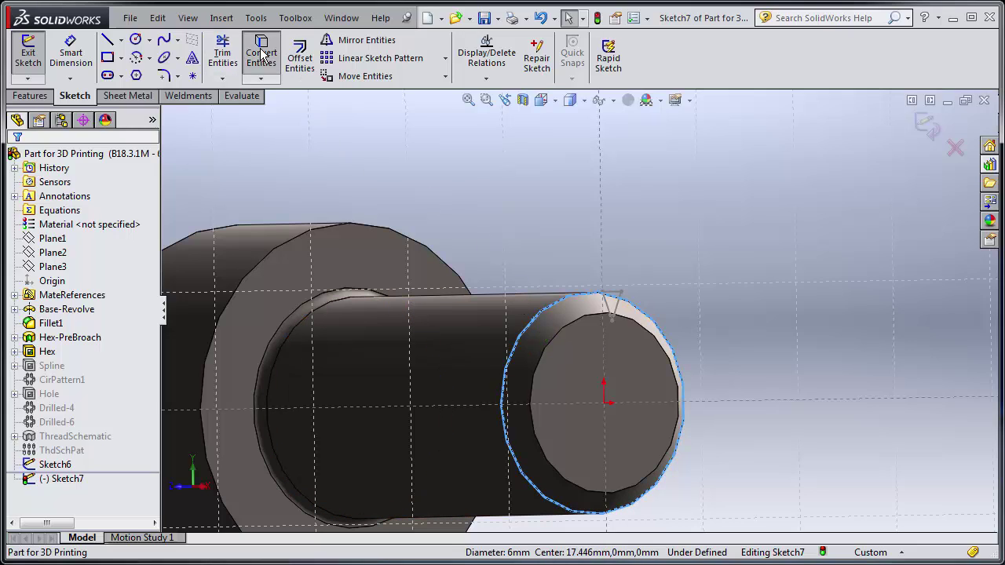
pyautogui.click(538, 324)
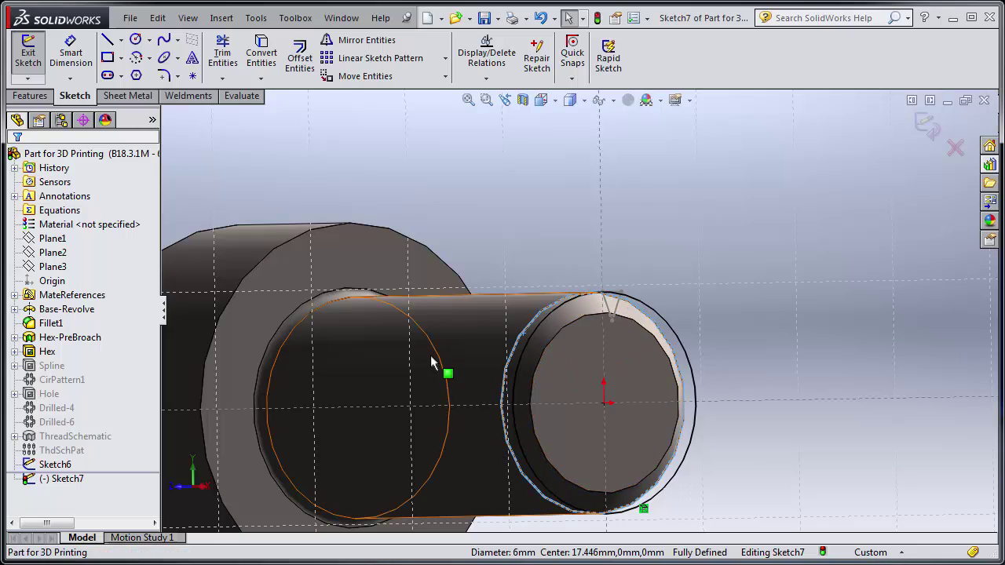
# - Exit Sketch7 and orbit the view toward the shaft end
pyautogui.click(707, 224)
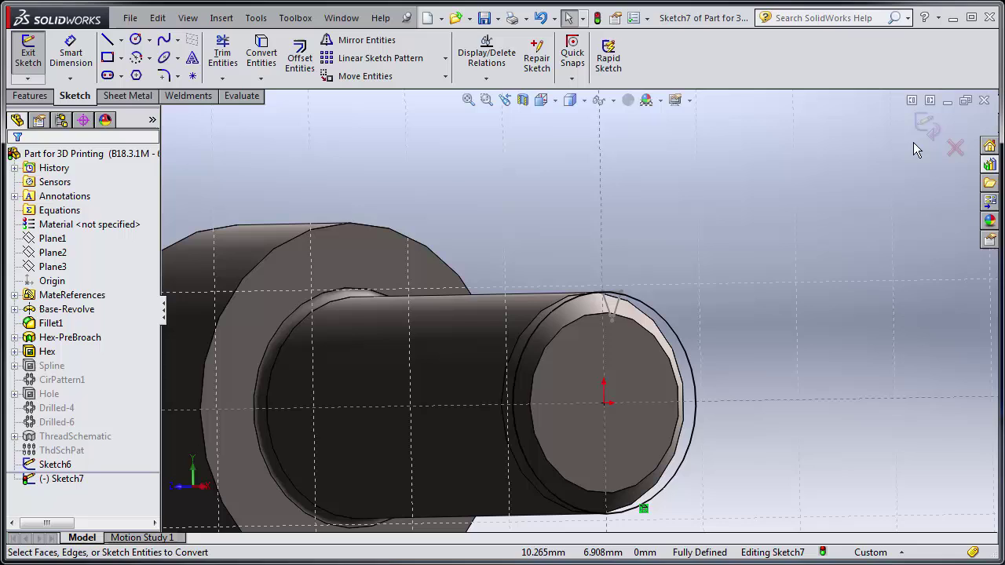
pyautogui.click(923, 123)
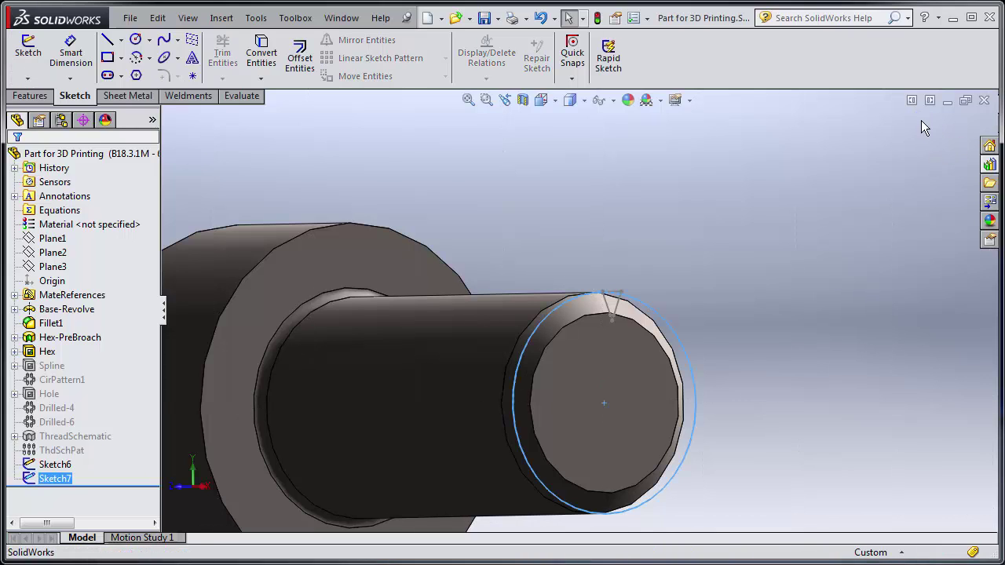
pyautogui.moveTo(768, 221)
pyautogui.mouseDown(button='middle')
pyautogui.moveTo(789, 204)
pyautogui.moveTo(735, 238)
pyautogui.mouseUp(button='middle')
pyautogui.click(506, 209)
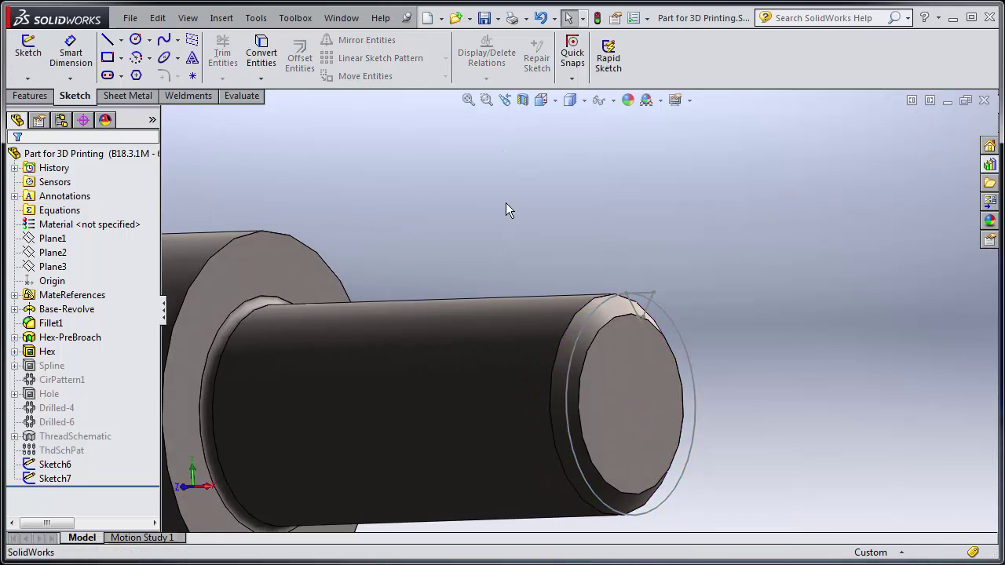
pyautogui.moveTo(521, 210); pyautogui.dragTo(457, 200, button='middle')
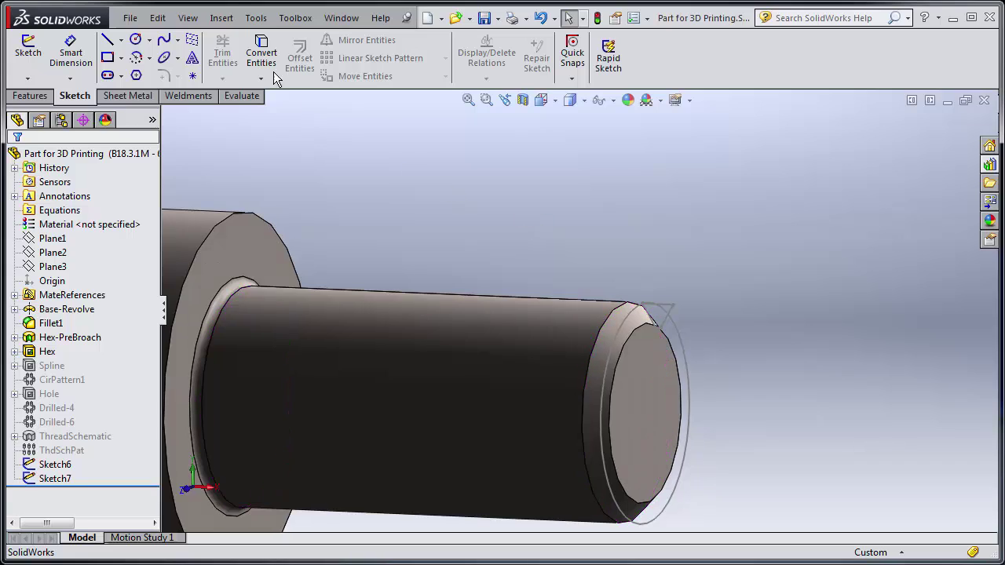
# - Start a helix curve based on the shaft's end-circle sketch
pyautogui.click(222, 19)
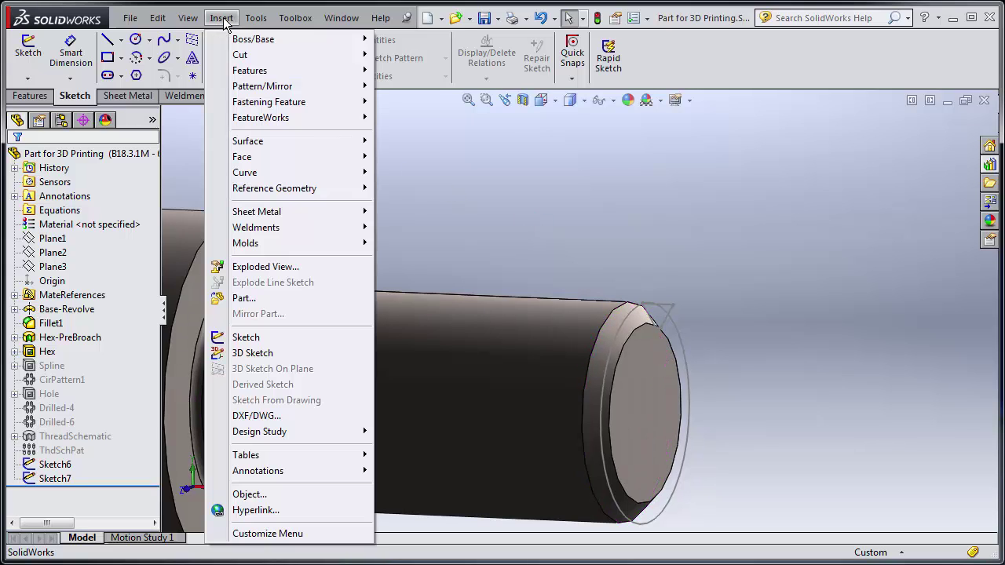
pyautogui.moveTo(255, 174)
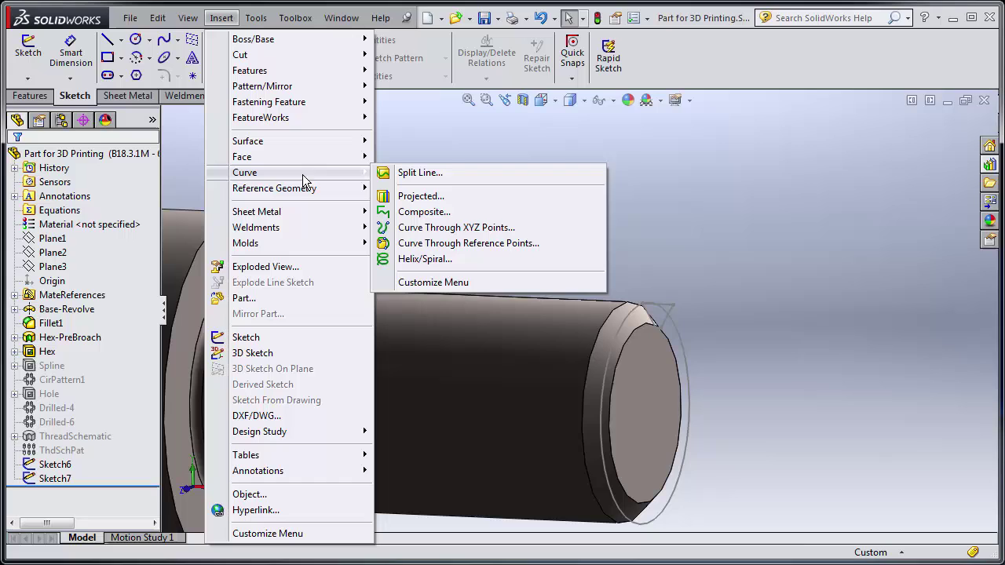
pyautogui.click(486, 259)
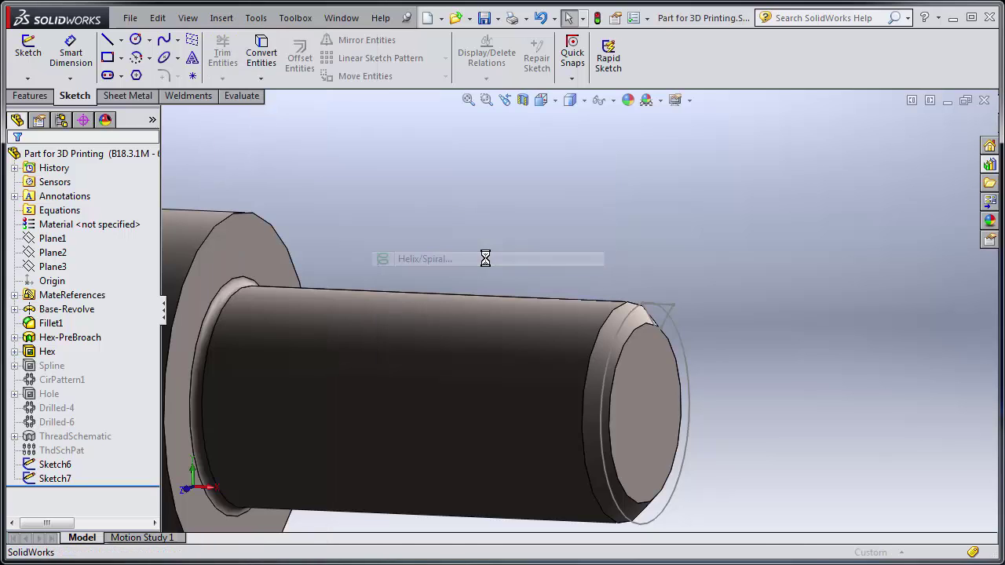
pyautogui.click(679, 341)
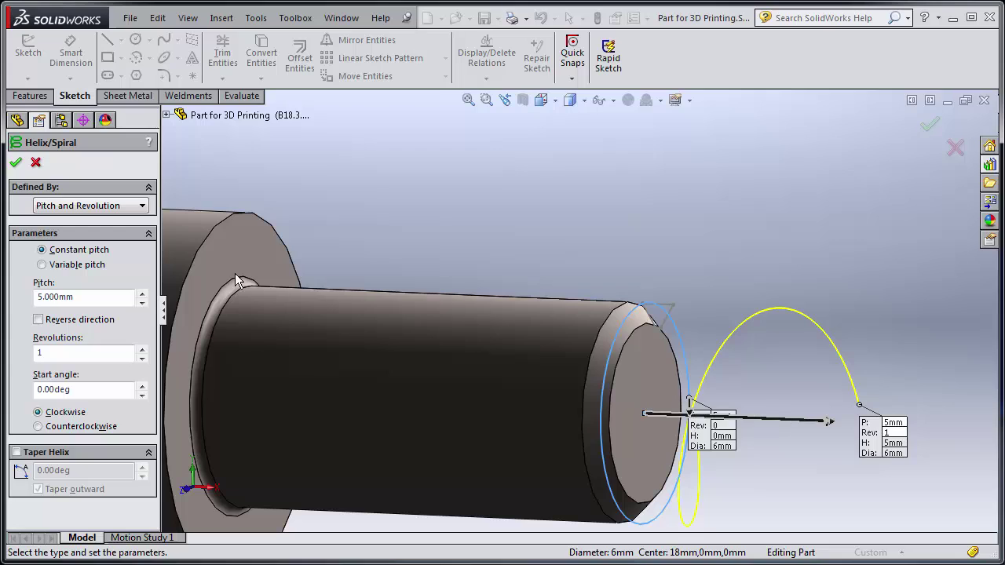
# - Reverse the helix toward the head and define it by Height 12 mm and Pitch 1 mm
pyautogui.click(39, 320)
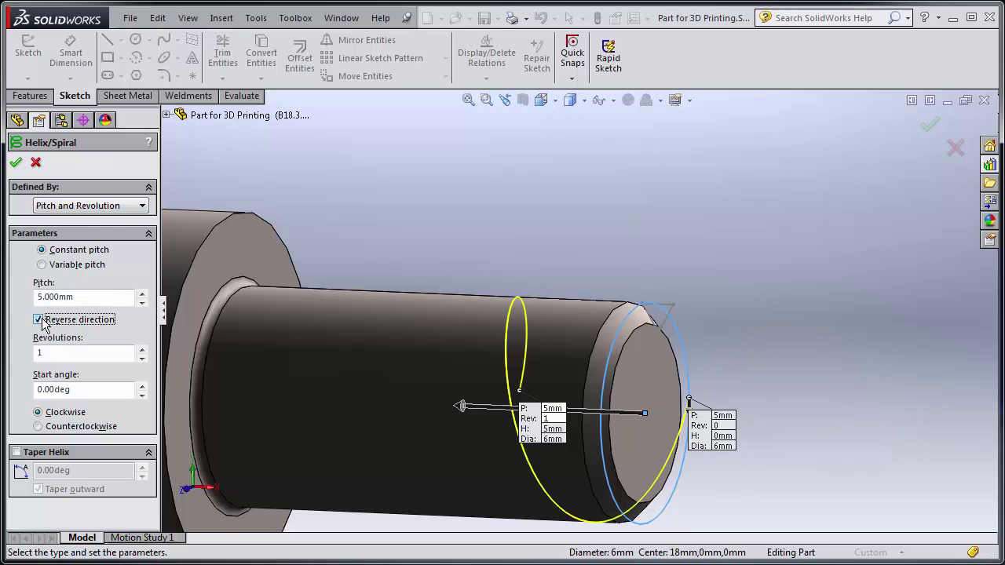
pyautogui.click(114, 205)
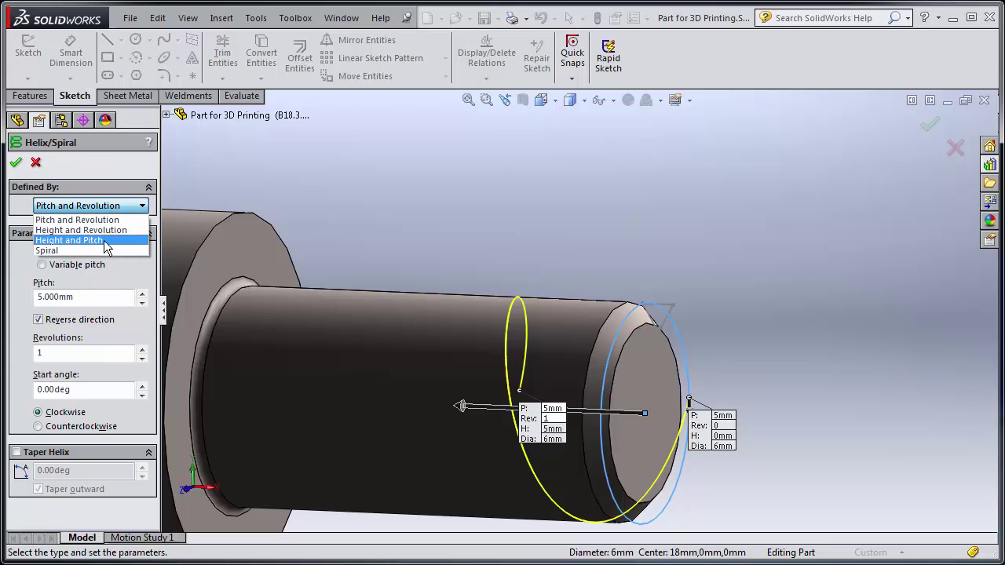
pyautogui.click(100, 241)
pyautogui.moveTo(98, 302); pyautogui.dragTo(59, 301)
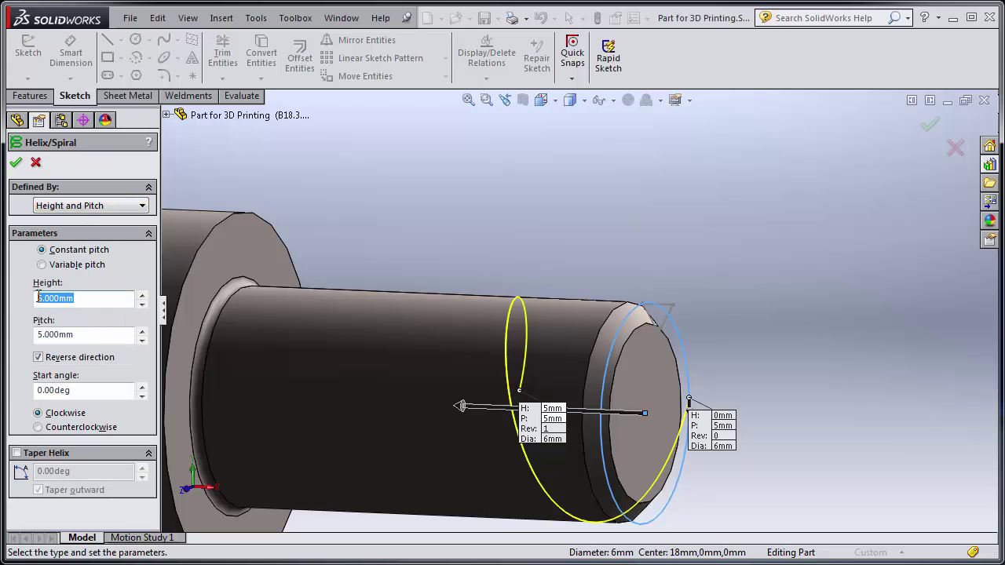
pyautogui.write('12')
pyautogui.press('Return')
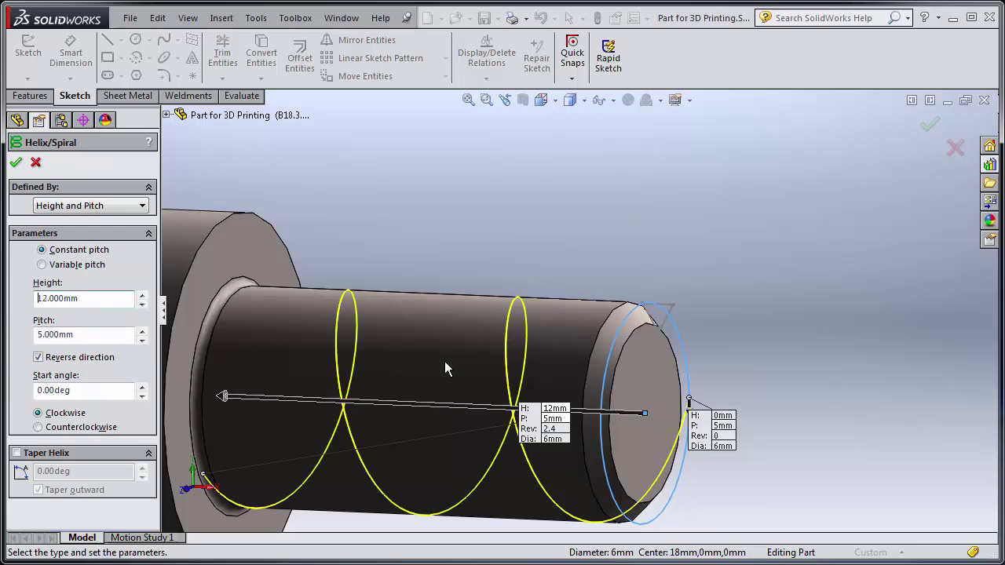
pyautogui.moveTo(83, 339); pyautogui.dragTo(19, 339)
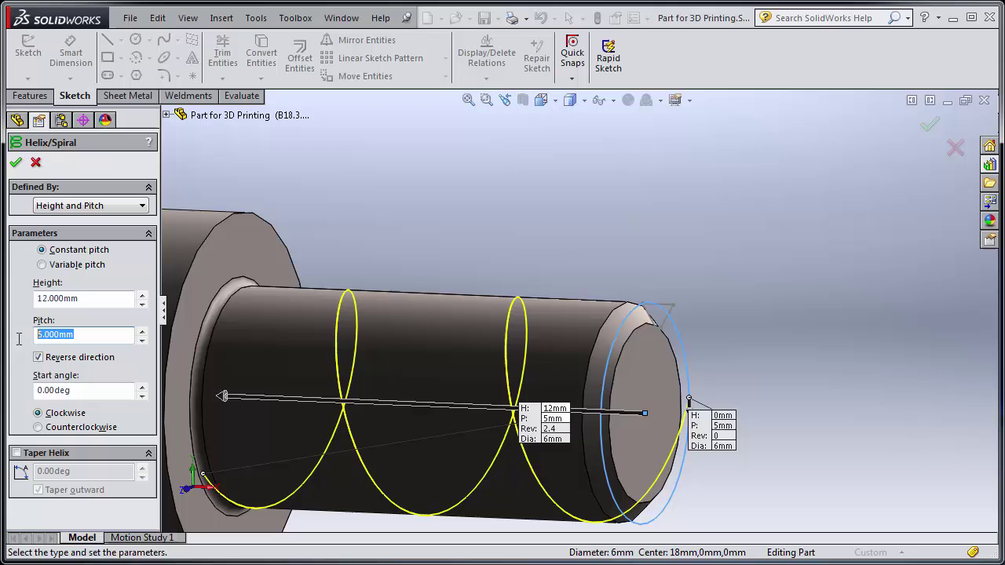
pyautogui.press('Return')
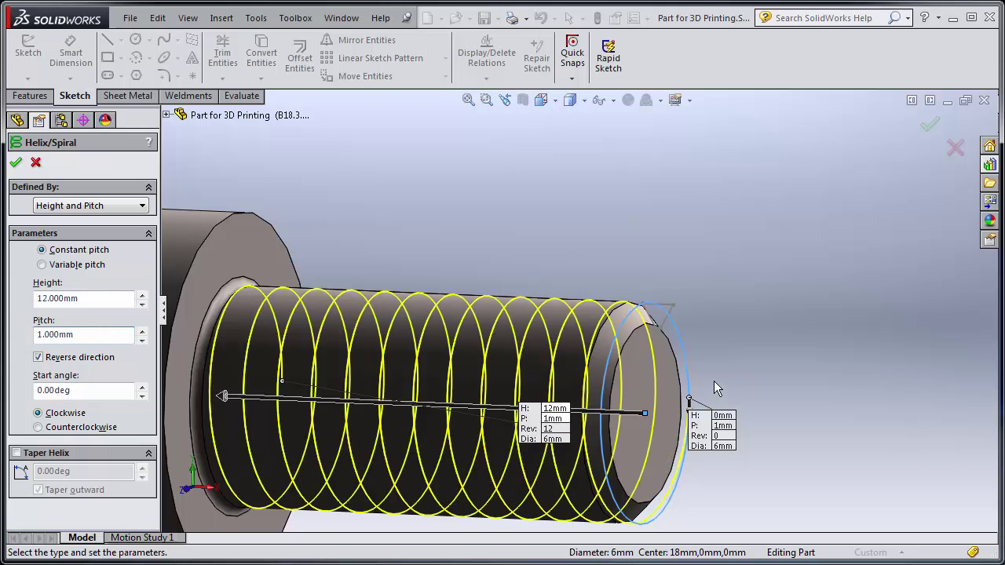
# - Set the helix start angle to 90° and check where the helix begins
pyautogui.scroll(-5, 702, 369)
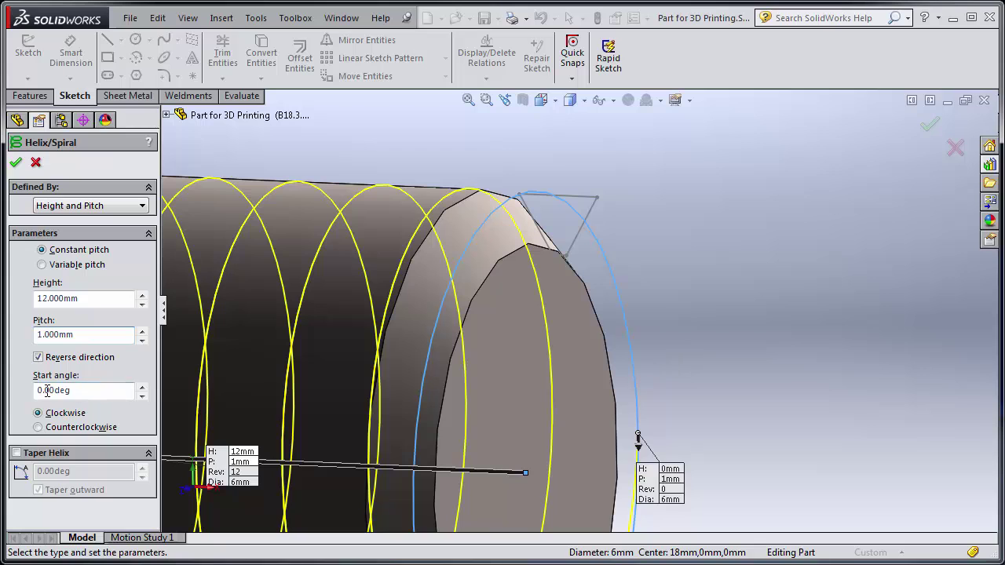
pyautogui.moveTo(747, 383); pyautogui.dragTo(679, 444, button='middle')
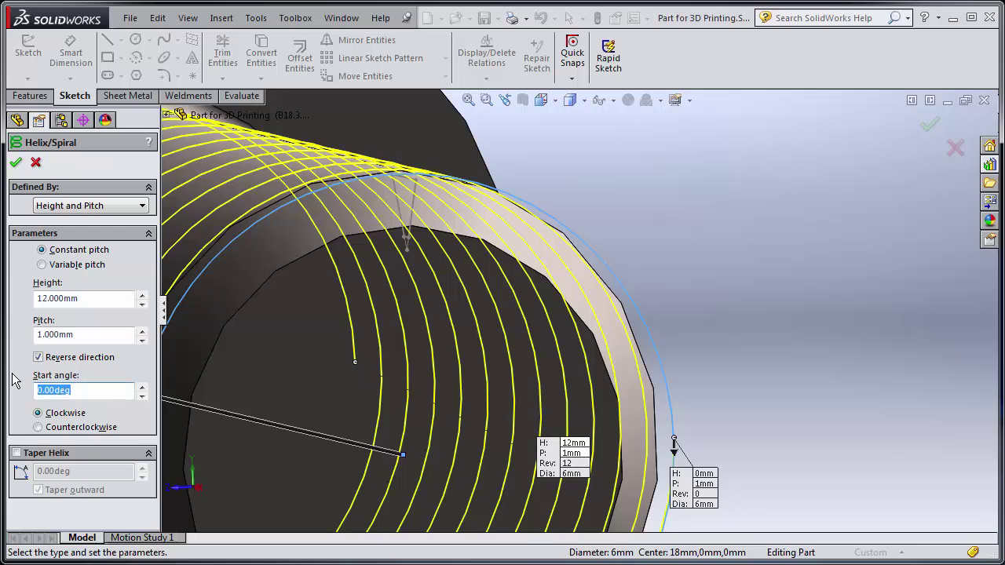
pyautogui.write('0')
pyautogui.press('Return')
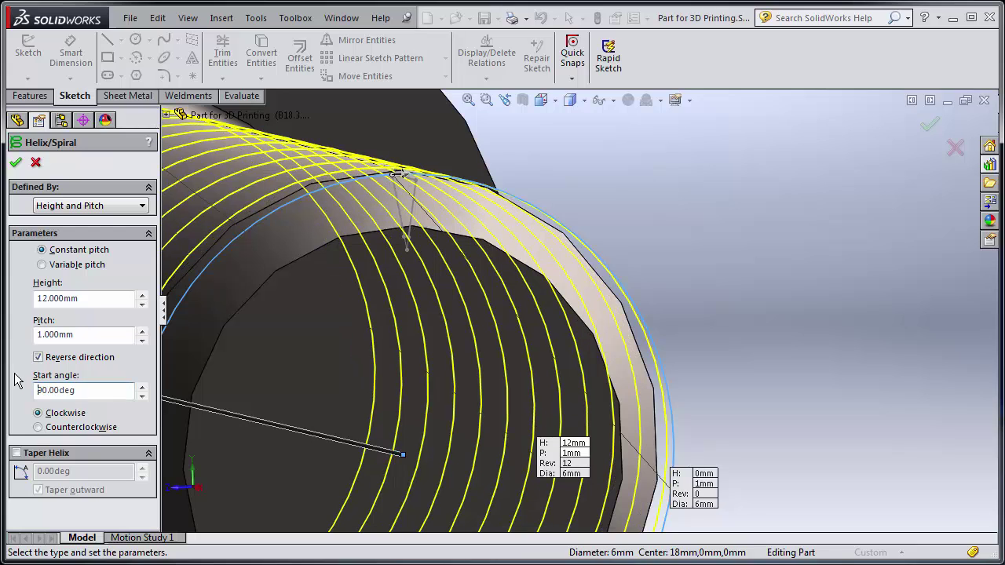
pyautogui.moveTo(448, 348); pyautogui.dragTo(404, 206, button='middle')
pyautogui.scroll(-6, 405, 205)
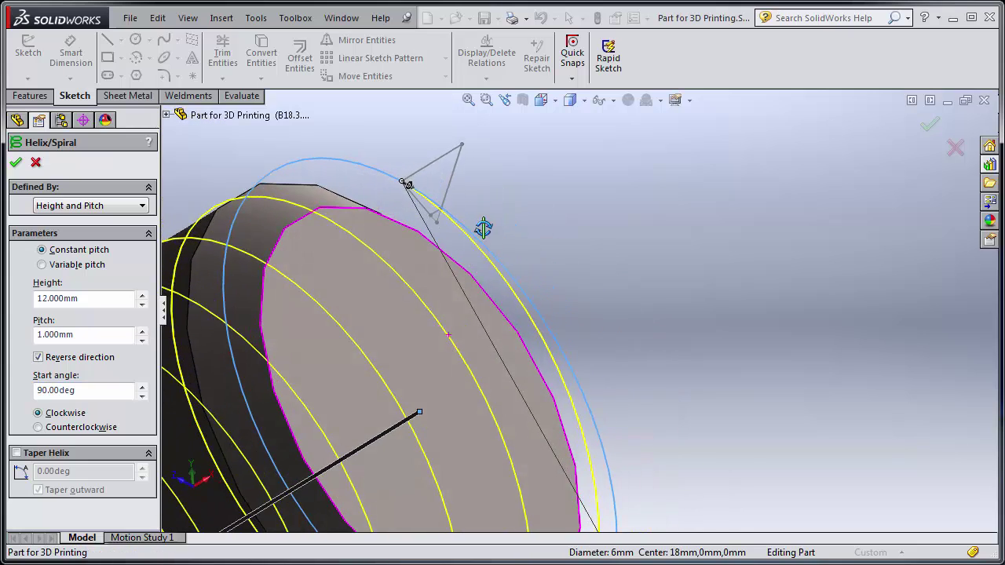
pyautogui.scroll(-3, 408, 212)
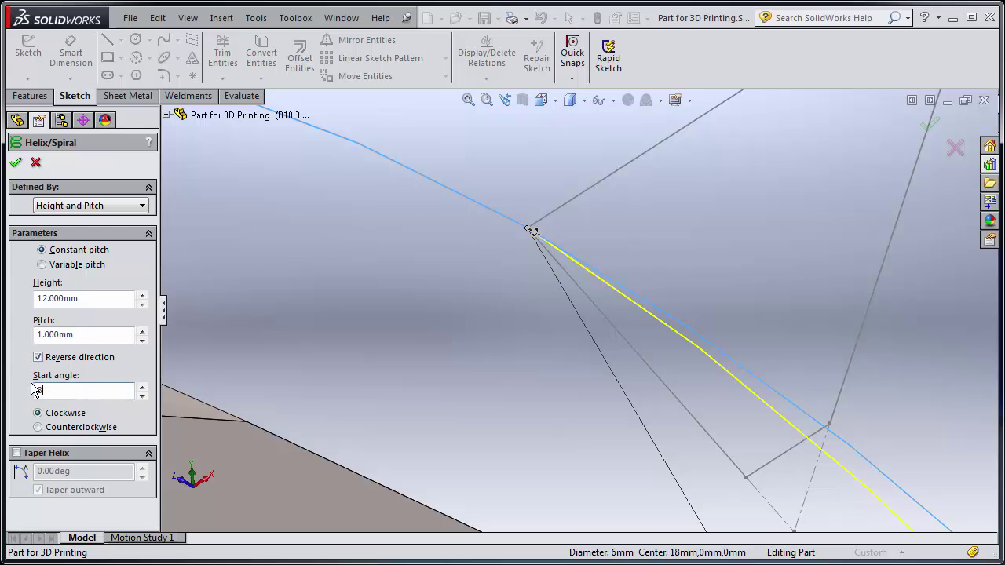
# - Try an 85° helix start angle, then return it to 90°
pyautogui.write('5')
pyautogui.press('Return')
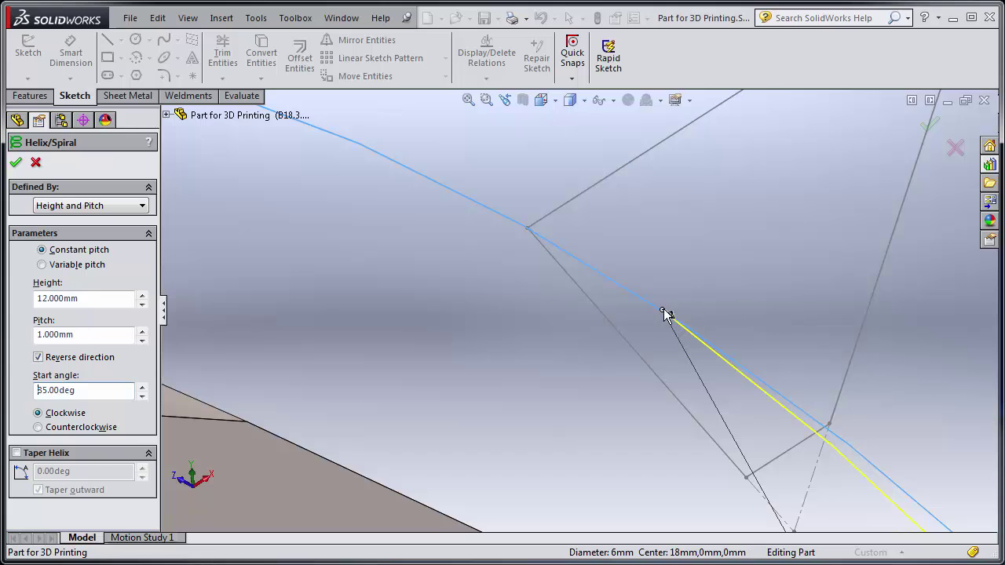
pyautogui.scroll(4, 633, 317)
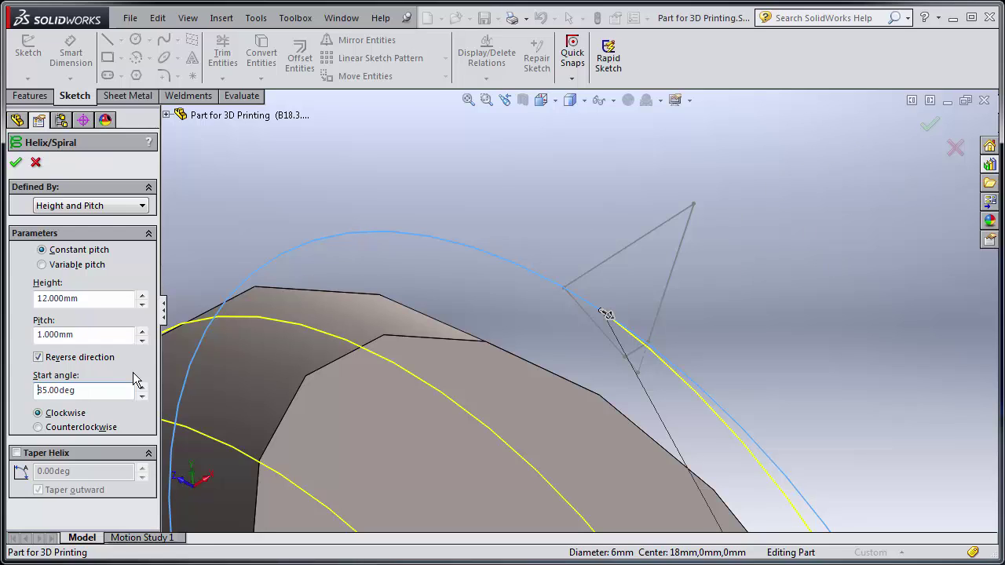
pyautogui.write('90')
pyautogui.press('Return')
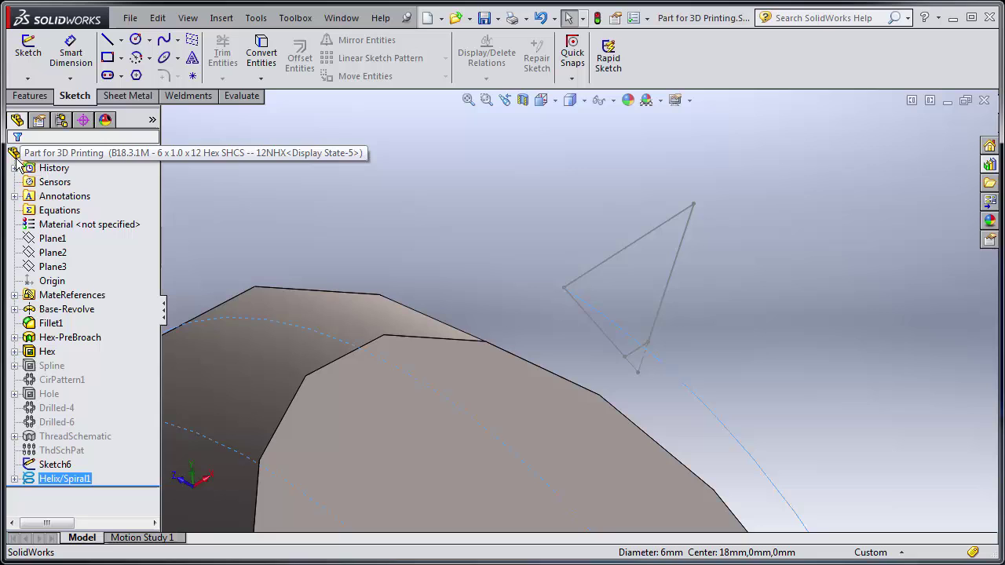
pyautogui.moveTo(409, 189); pyautogui.dragTo(443, 282, button='middle')
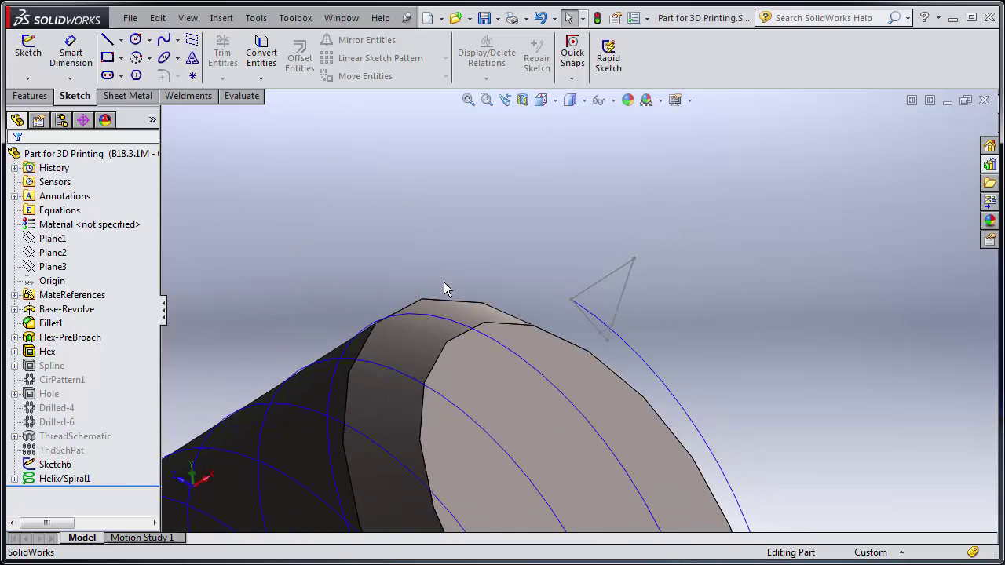
pyautogui.moveTo(486, 373); pyautogui.dragTo(729, 526, button='middle')
pyautogui.scroll(3, 729, 519)
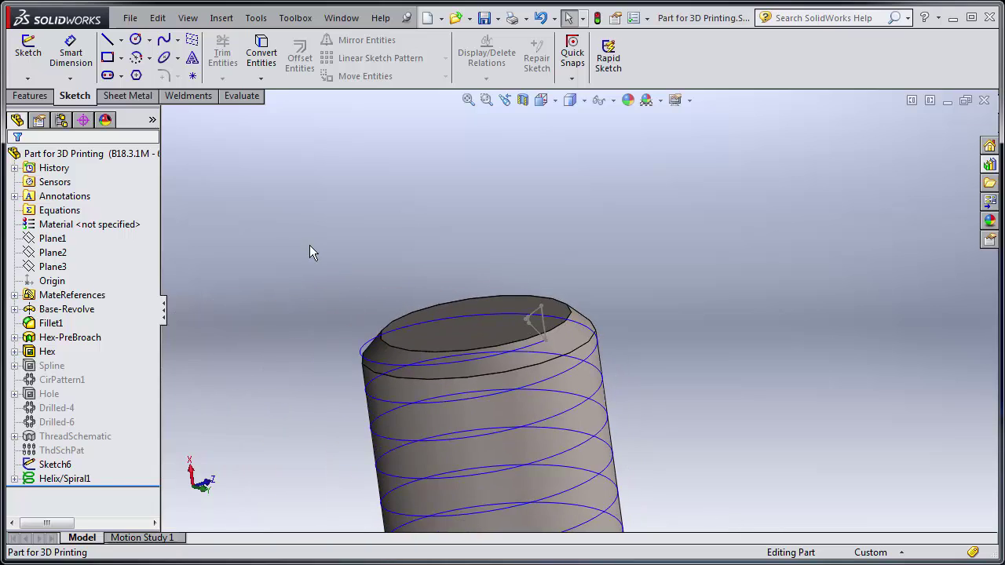
# - Swept-cut the triangular Sketch6 profile along Helix/Spiral1 to create Cut-Sweep1
pyautogui.click(31, 95)
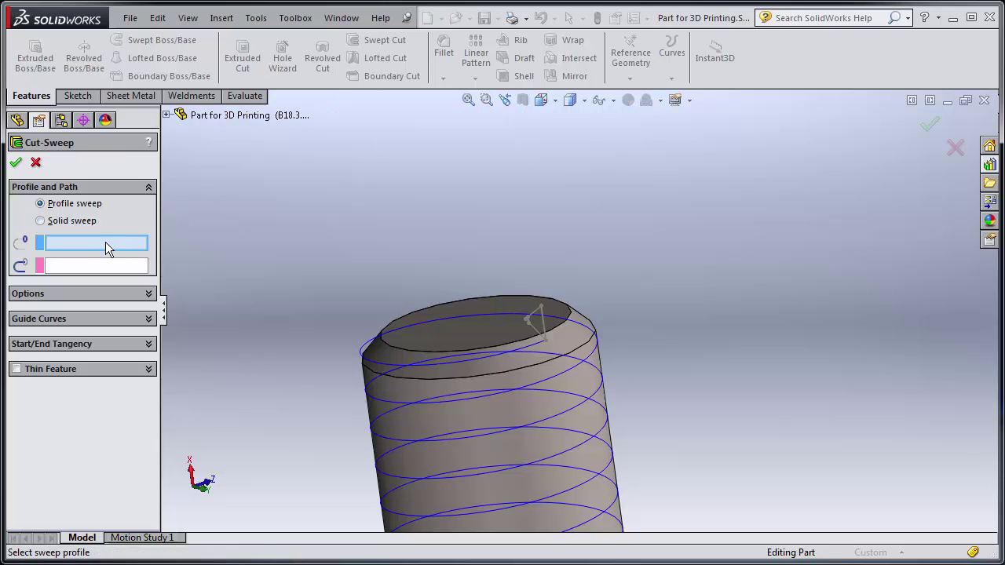
pyautogui.scroll(-5, 467, 311)
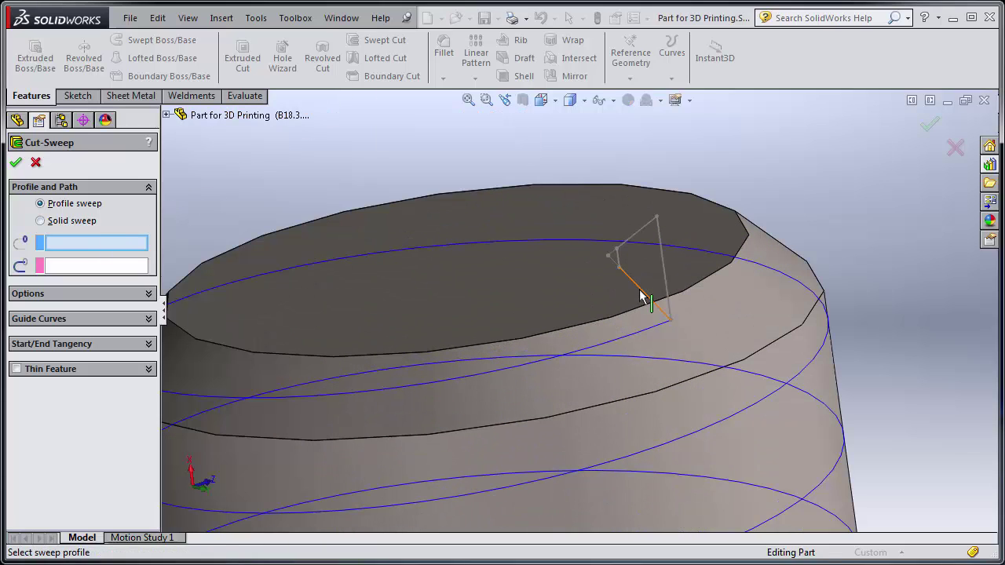
pyautogui.click(642, 298)
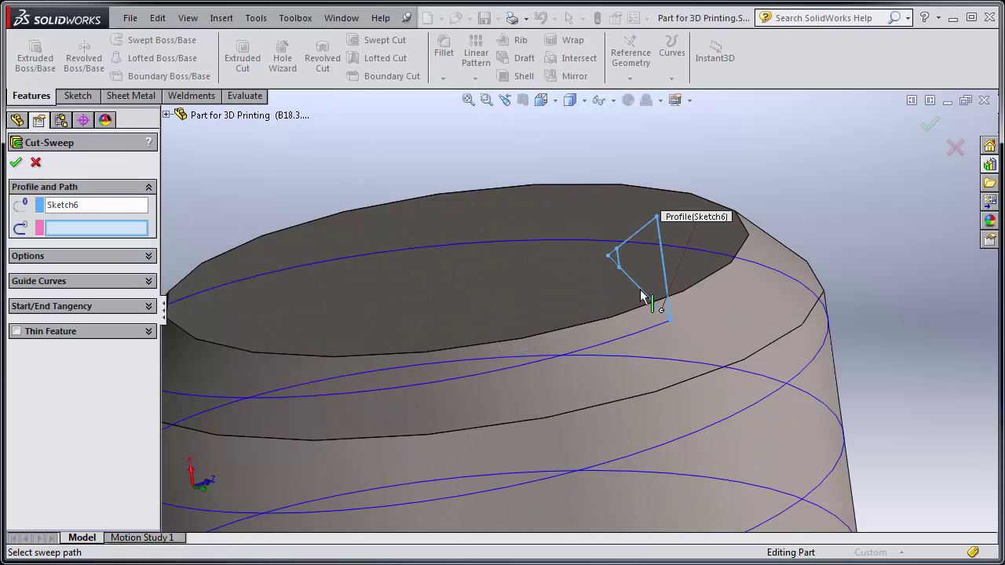
pyautogui.click(595, 354)
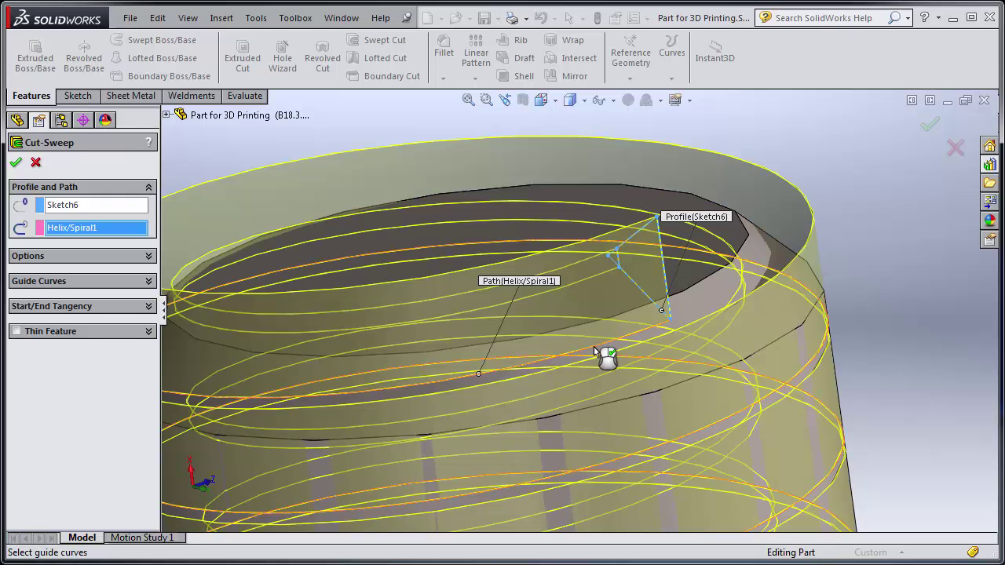
pyautogui.scroll(5, 593, 347)
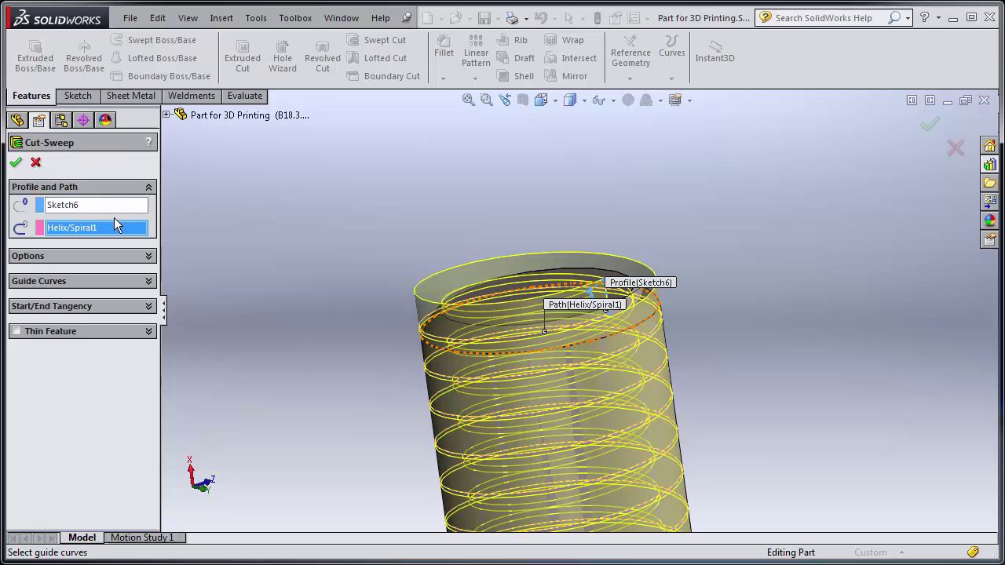
pyautogui.press('Return')
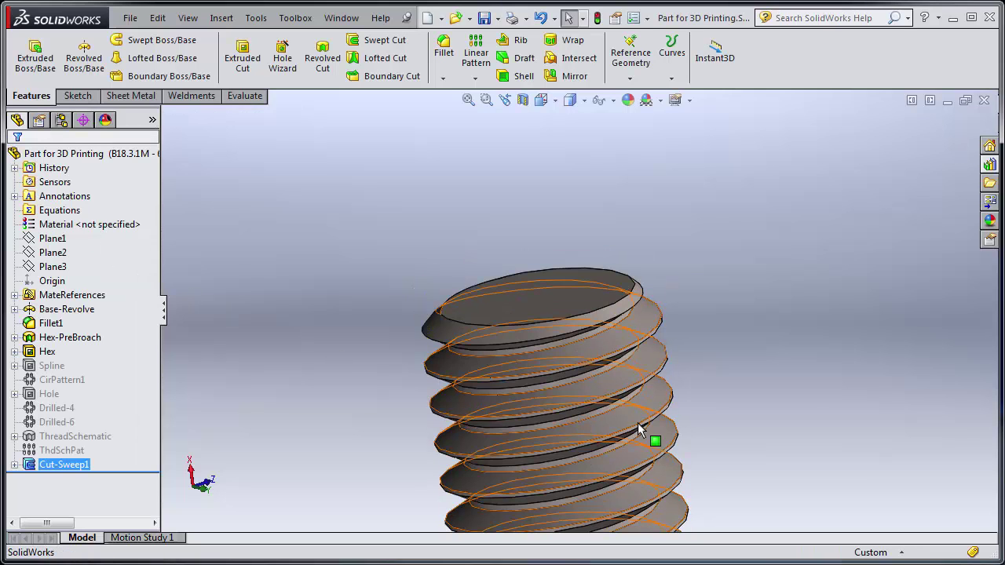
# - Orbit and zoom around the new thread to inspect where it meets the head
pyautogui.moveTo(847, 259); pyautogui.dragTo(891, 396, button='middle')
pyautogui.scroll(4, 889, 395)
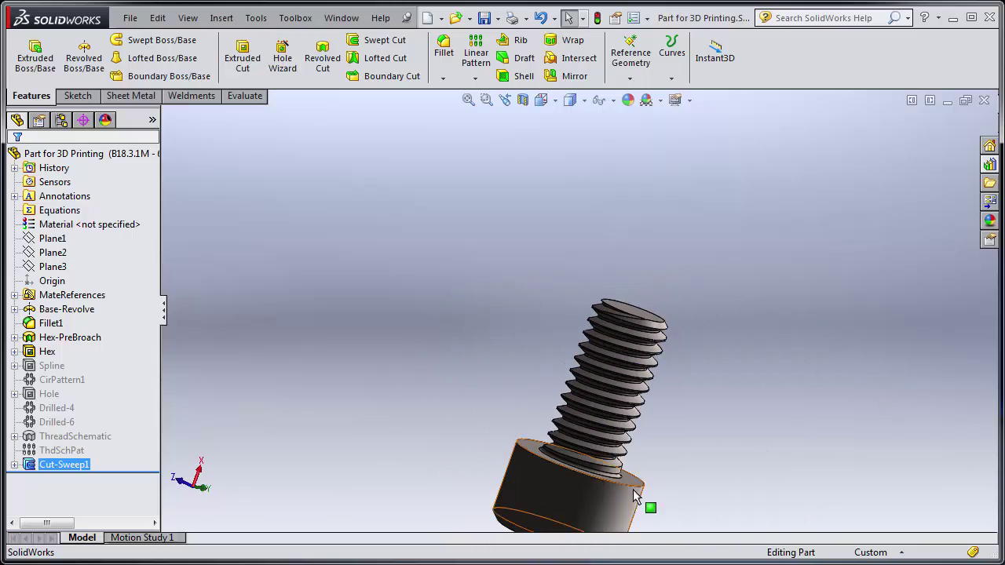
pyautogui.scroll(-3, 581, 463)
pyautogui.moveTo(581, 463); pyautogui.dragTo(392, 406, button='middle')
pyautogui.scroll(-5, 594, 469)
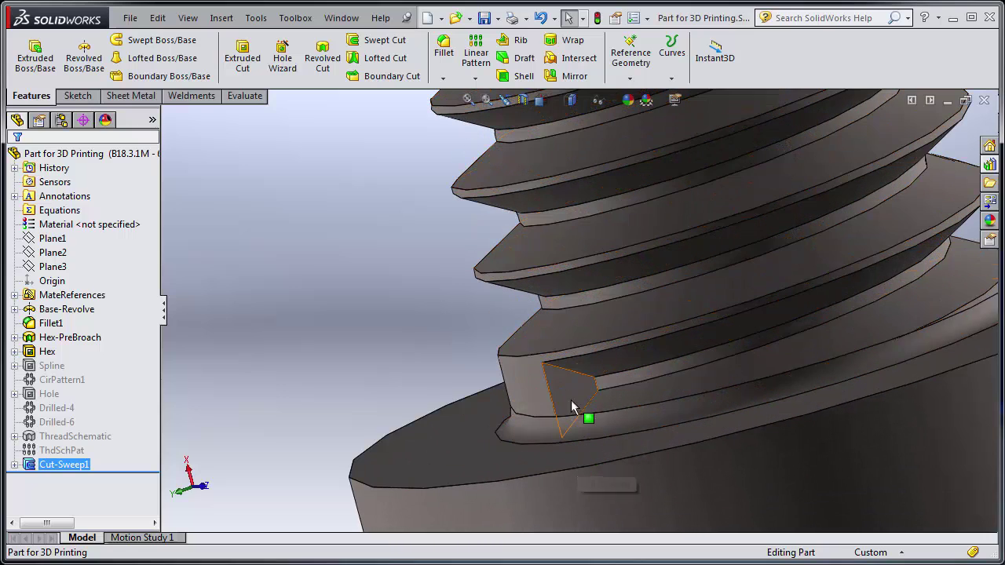
pyautogui.click(575, 396)
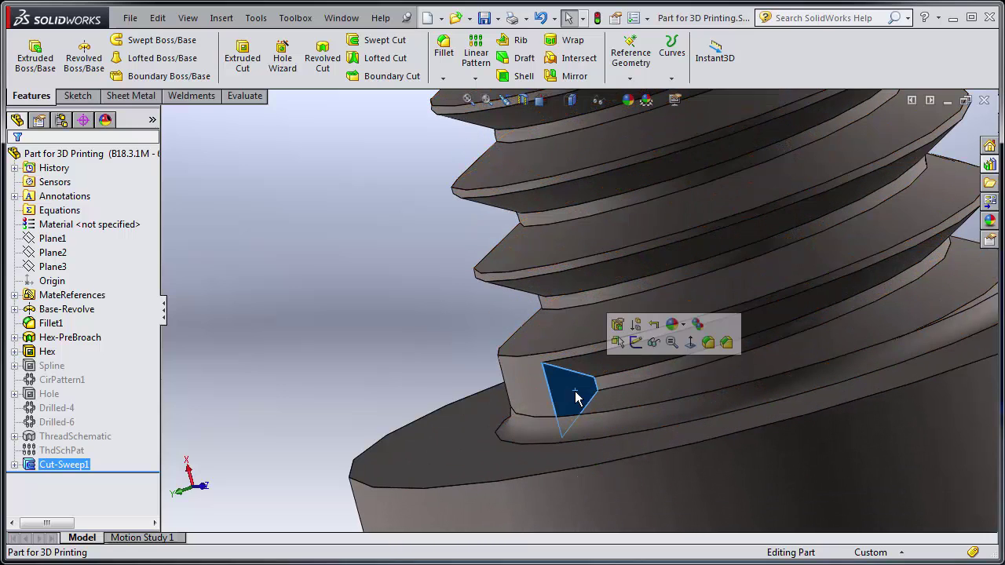
pyautogui.click(408, 306)
pyautogui.scroll(5, 405, 311)
pyautogui.moveTo(479, 341); pyautogui.dragTo(415, 298, button='middle')
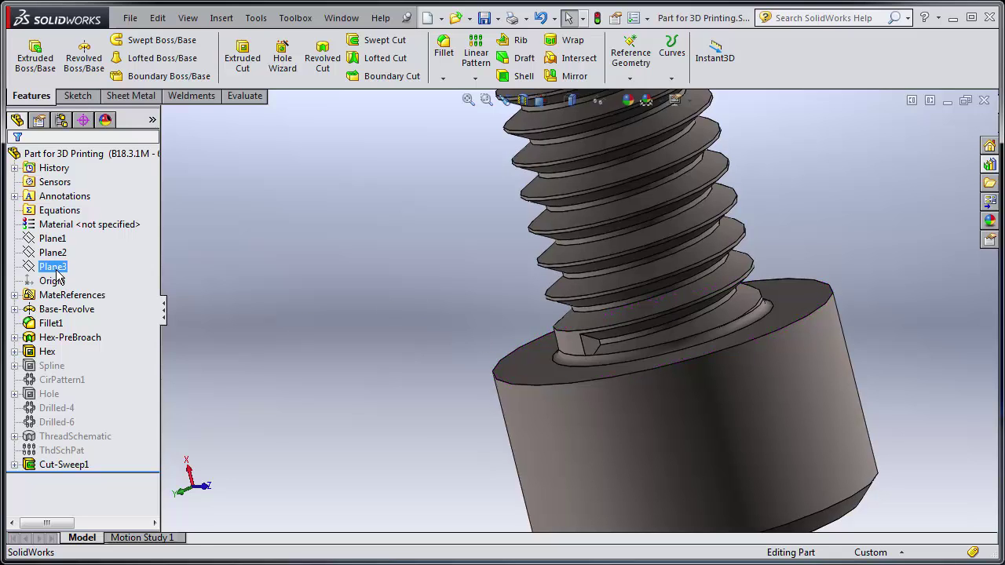
# - Discard the unused sketch on Plane3 and select Plane1 instead
pyautogui.click(76, 248)
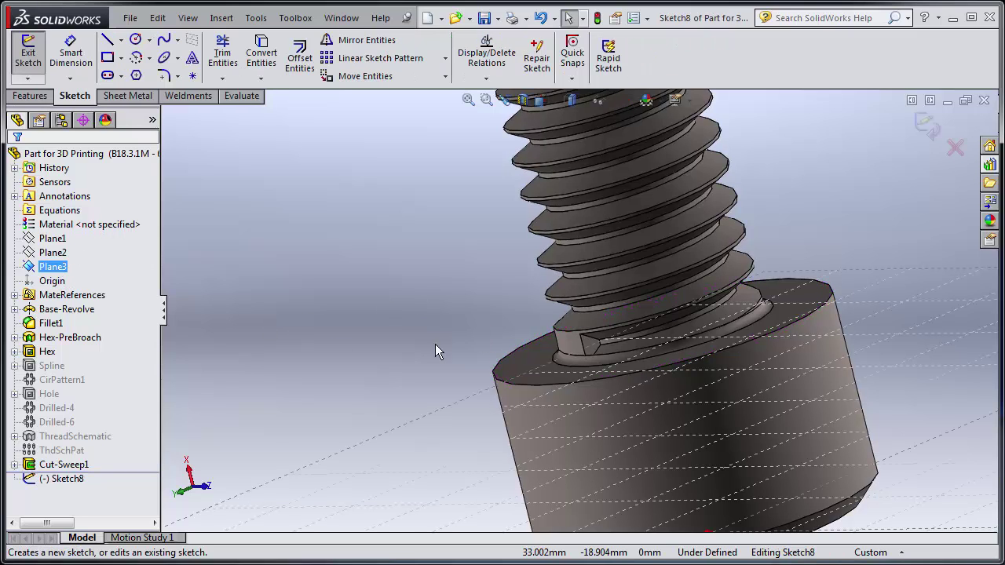
pyautogui.press('space')
pyautogui.click(674, 356)
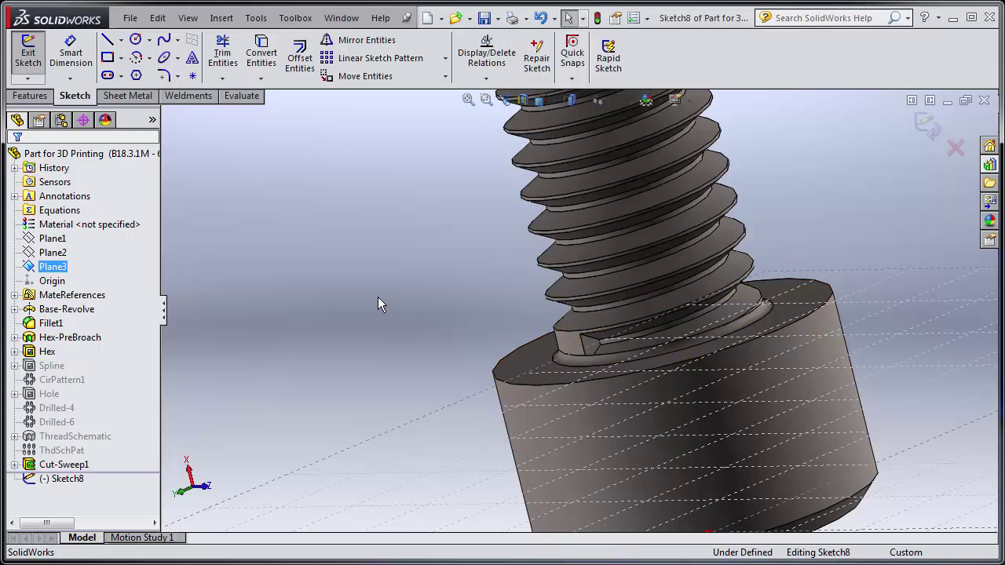
pyautogui.click(53, 238)
pyautogui.click(955, 147)
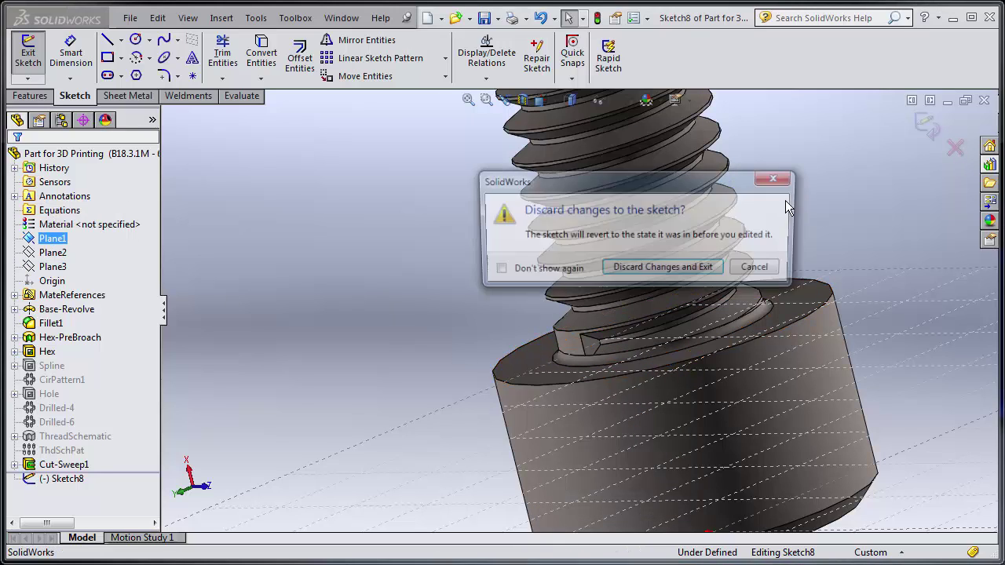
pyautogui.click(701, 268)
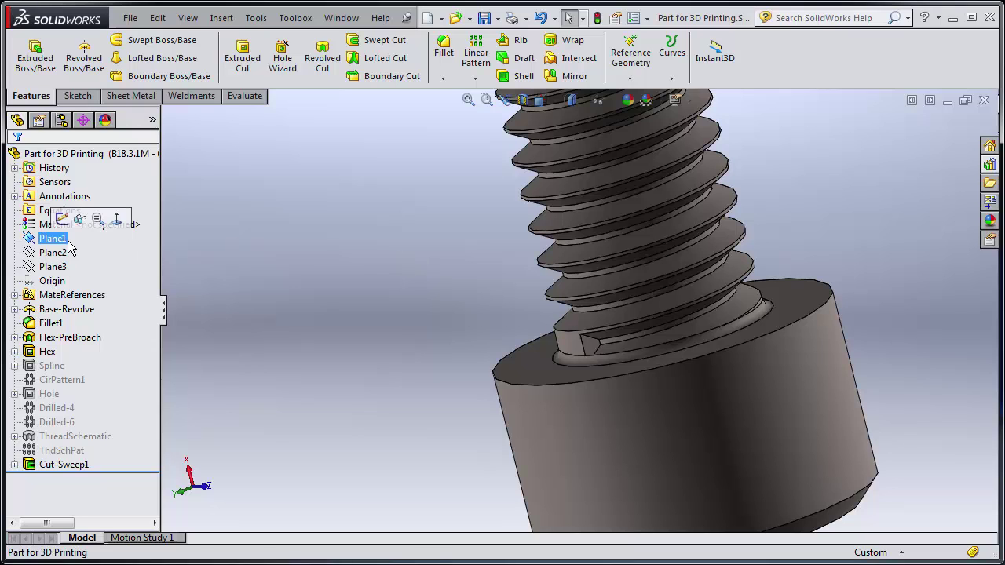
# - Turn the view normal to Plane1, stand the bolt upright, and zoom in
pyautogui.click(94, 220)
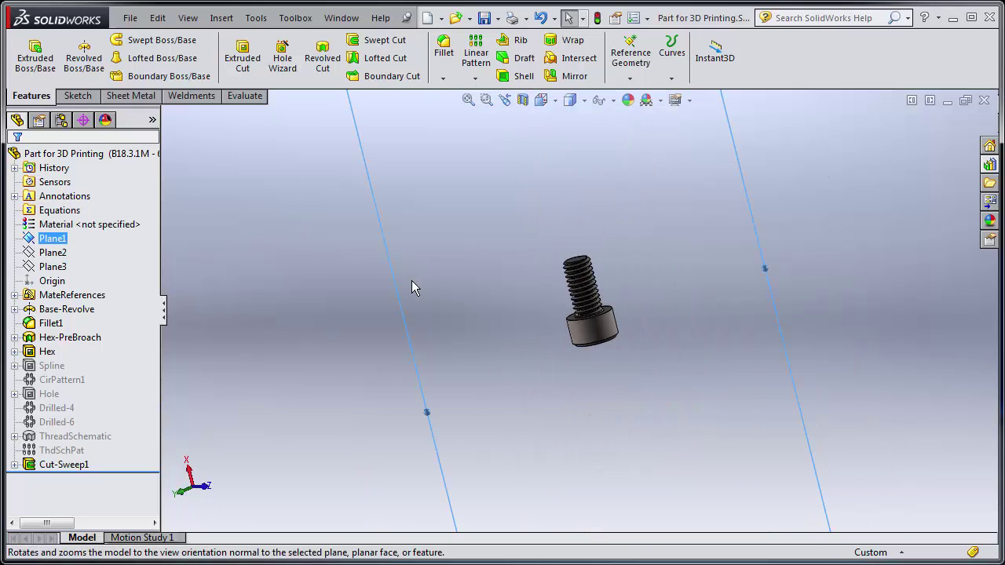
pyautogui.moveTo(411, 281); pyautogui.dragTo(420, 252, button='middle')
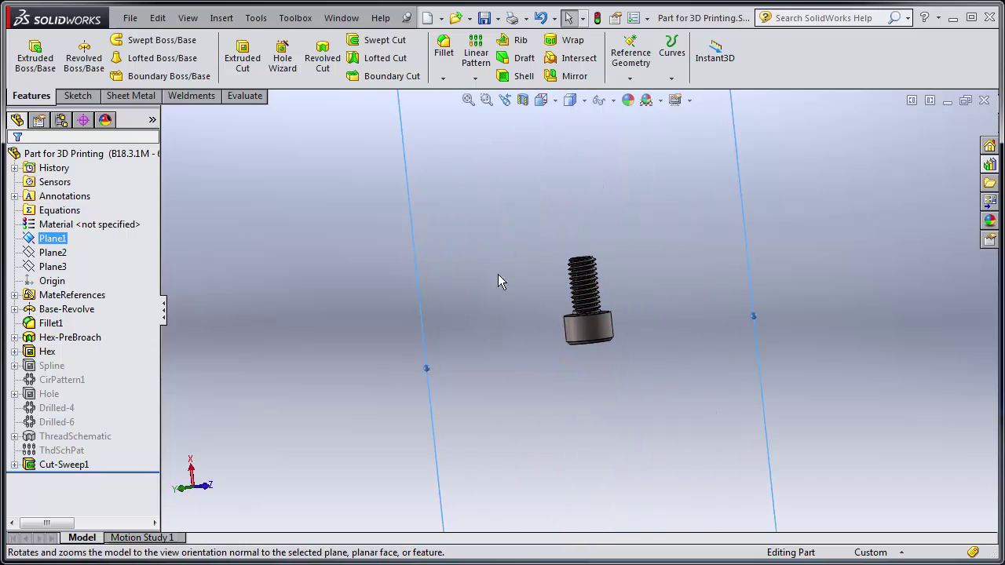
pyautogui.scroll(-5, 582, 293)
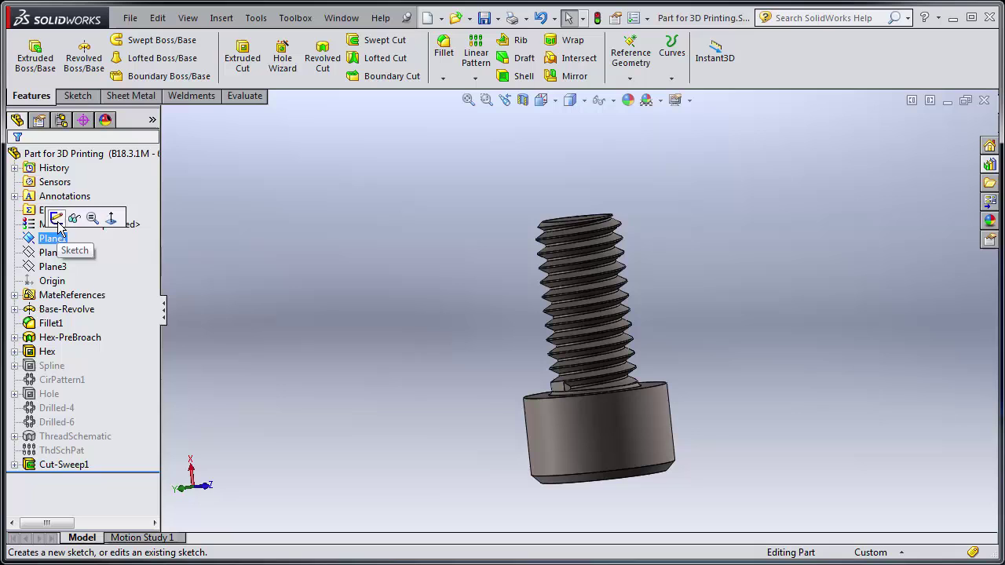
# - Start a new sketch on Plane1 and view it face-on
pyautogui.click(58, 223)
pyautogui.click(52, 238)
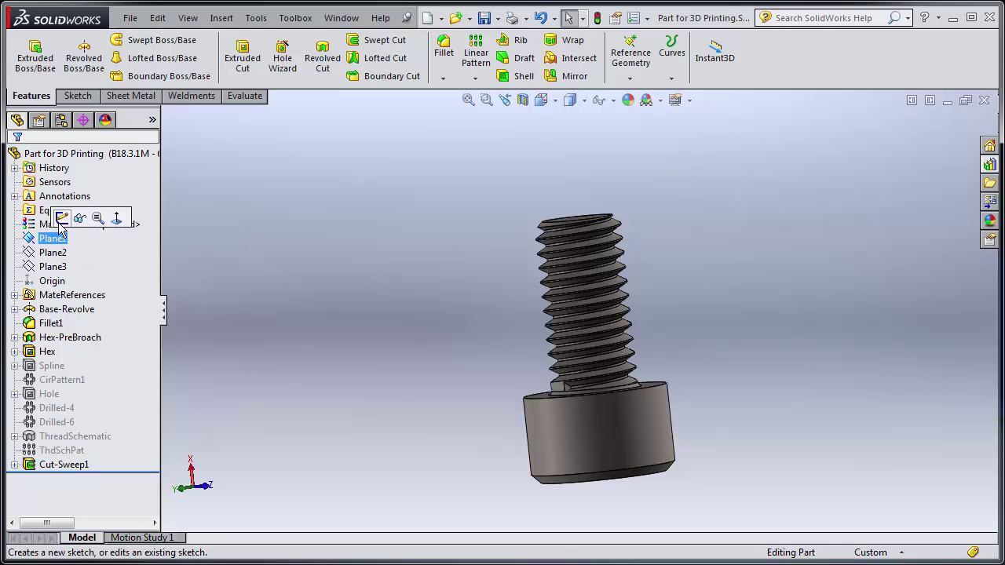
pyautogui.click(61, 219)
pyautogui.press('space')
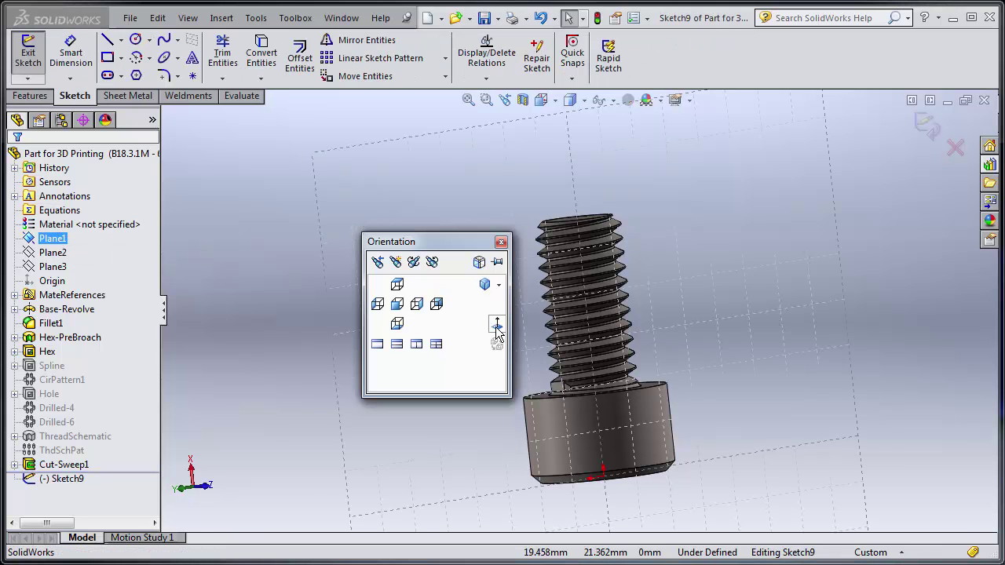
pyautogui.click(496, 326)
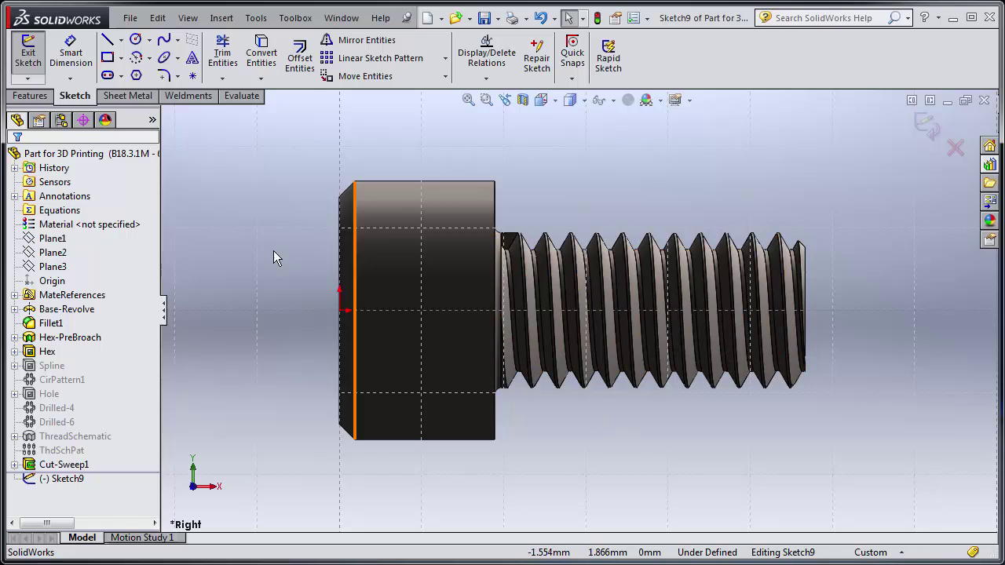
# - Draw a corner rectangle from the head face into the thread root
pyautogui.click(107, 57)
pyautogui.scroll(-5, 517, 383)
pyautogui.scroll(-3, 503, 383)
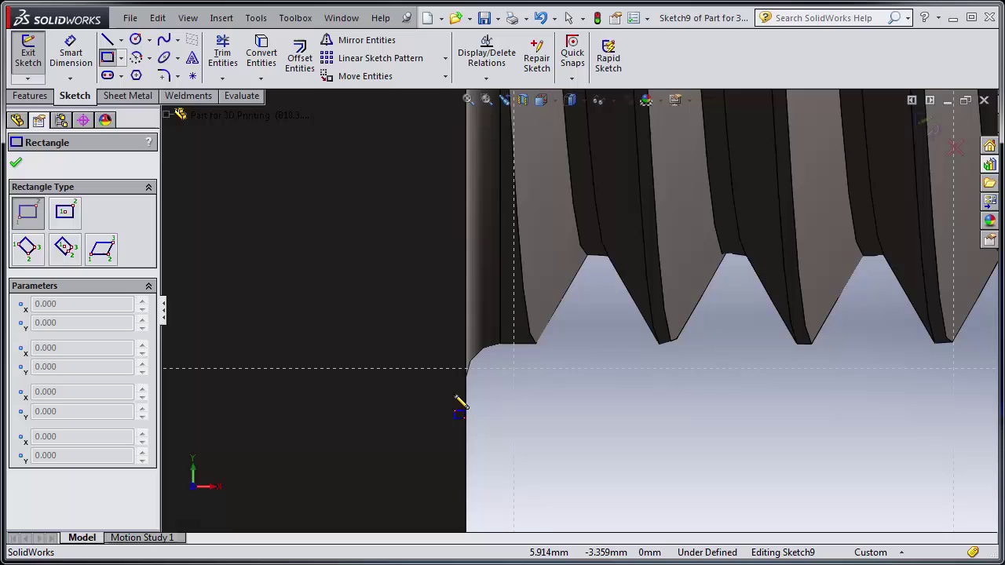
pyautogui.click(466, 380)
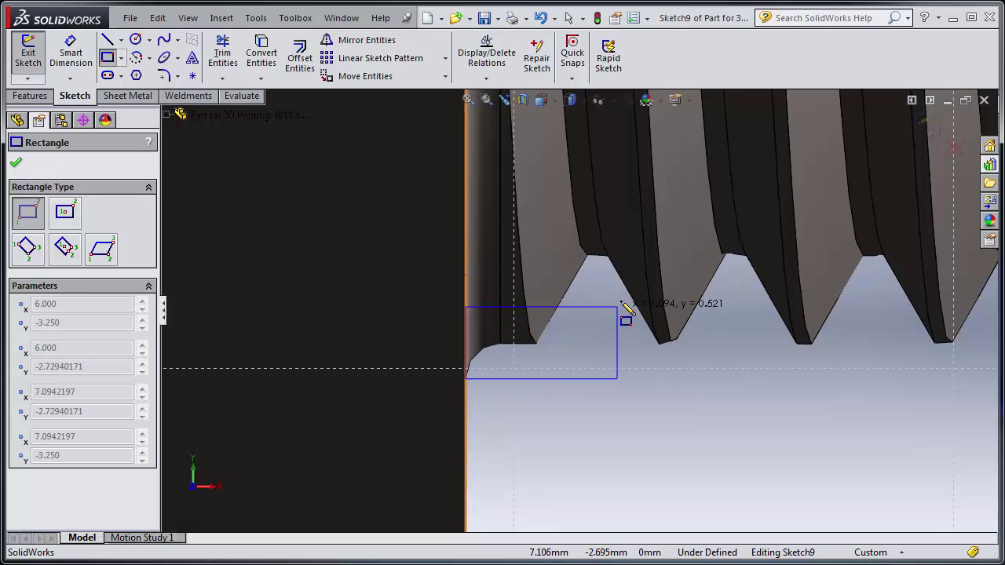
pyautogui.click(682, 252)
pyautogui.scroll(4, 663, 373)
# - Draw a horizontal centerline from the origin along the screw axis
pyautogui.press('Escape')
pyautogui.scroll(2, 662, 369)
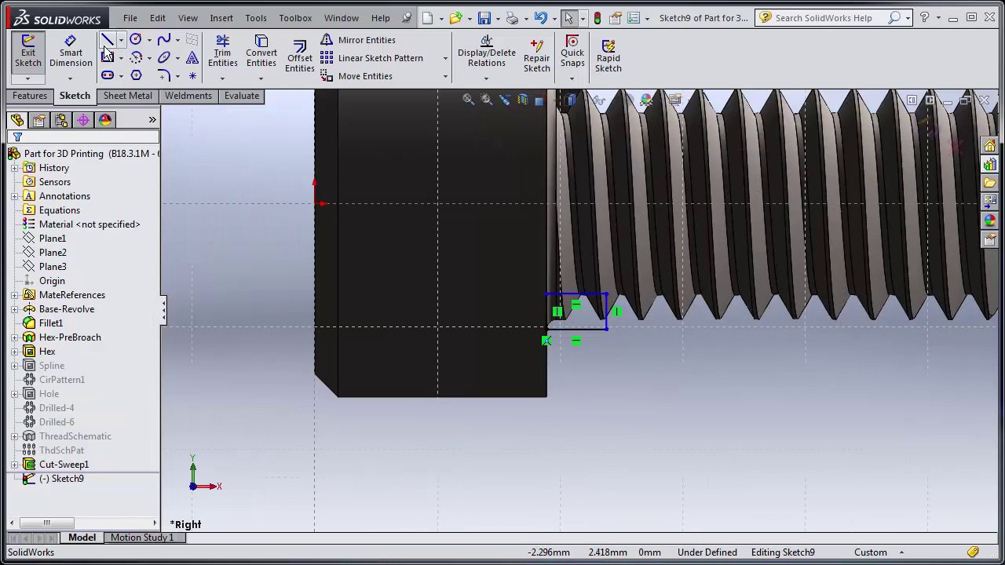
pyautogui.press('d')
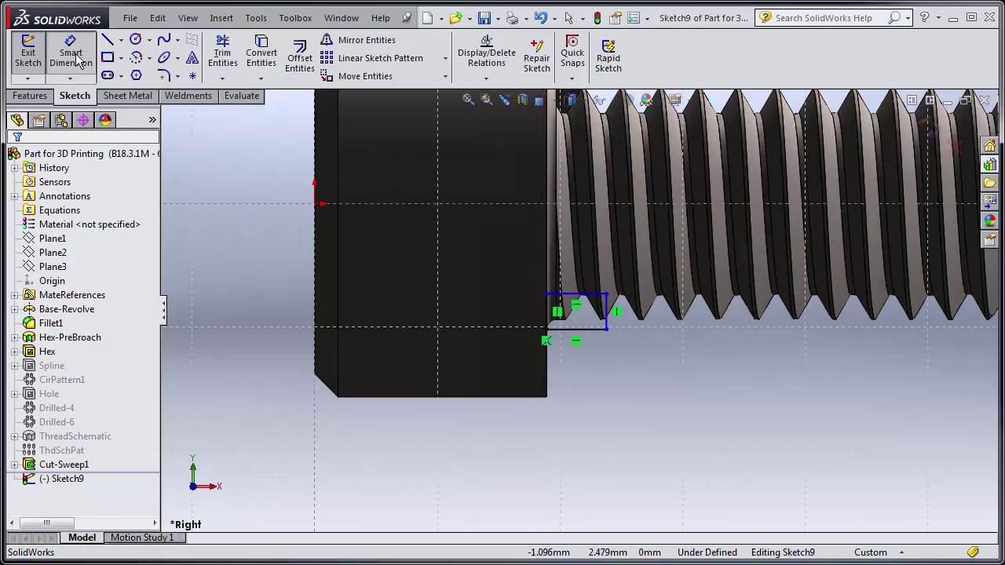
pyautogui.click(120, 39)
pyautogui.click(133, 73)
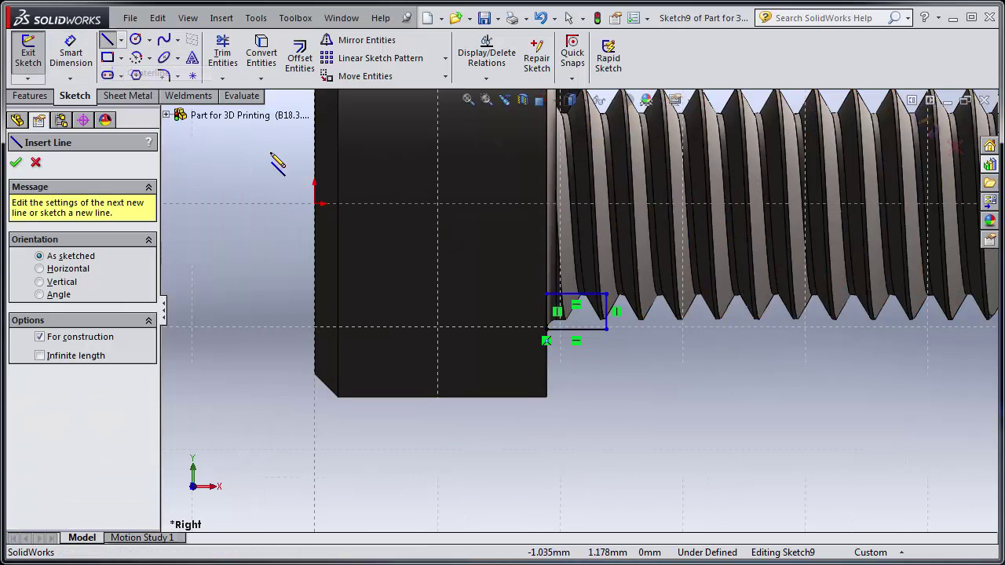
pyautogui.click(315, 204)
pyautogui.click(506, 206)
pyautogui.press('Escape')
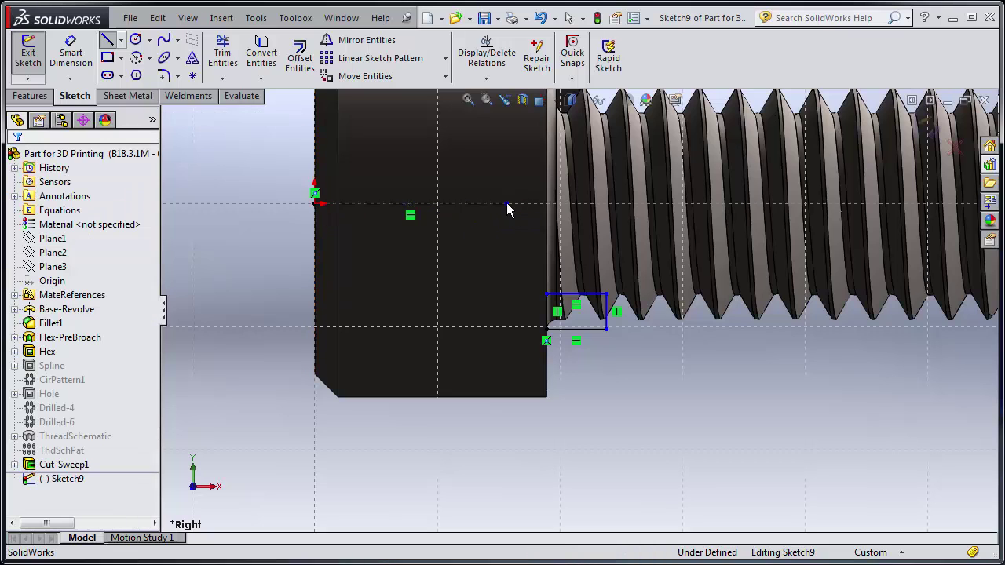
# - Dimension the rectangle's diameter about the centerline to 4.5 mm
pyautogui.click(70, 49)
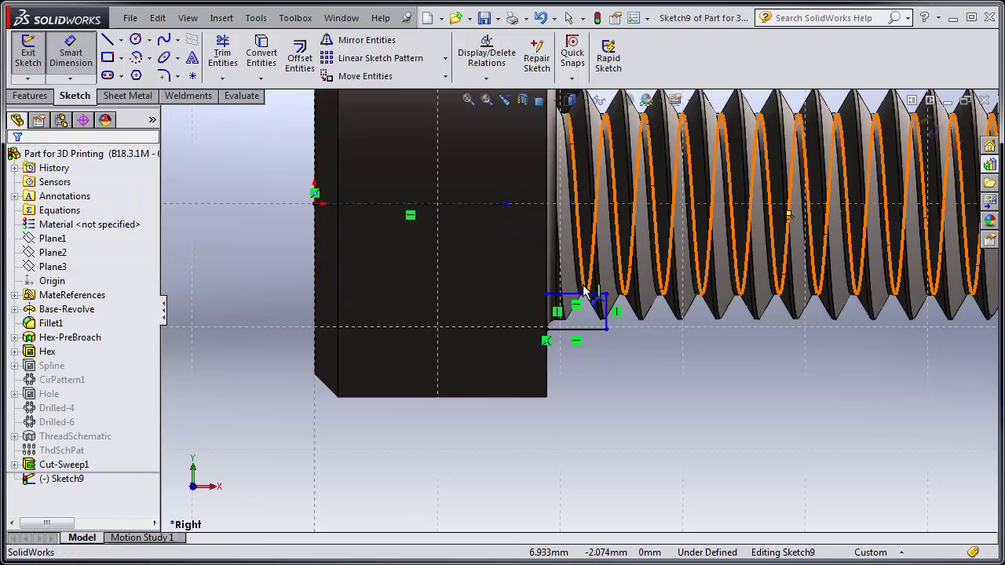
pyautogui.click(495, 205)
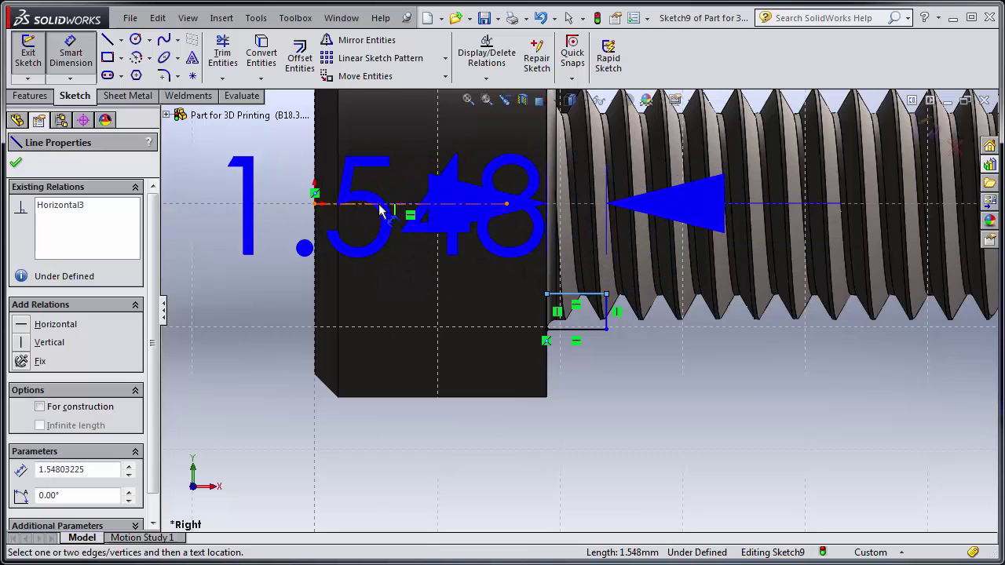
pyautogui.click(577, 295)
pyautogui.scroll(5, 578, 308)
pyautogui.click(416, 205)
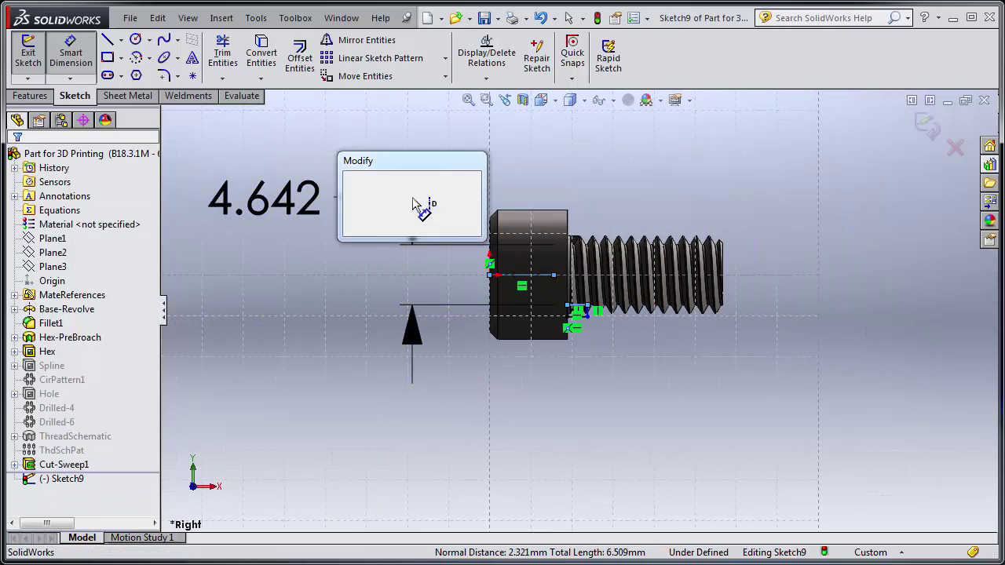
pyautogui.write('5')
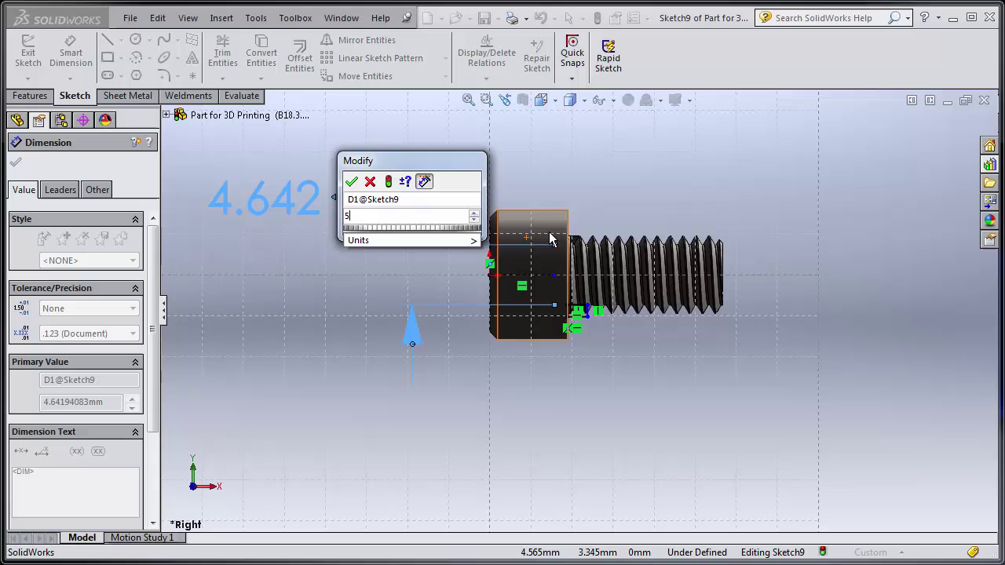
pyautogui.press('Return')
pyautogui.scroll(-4, 589, 338)
pyautogui.scroll(4, 577, 318)
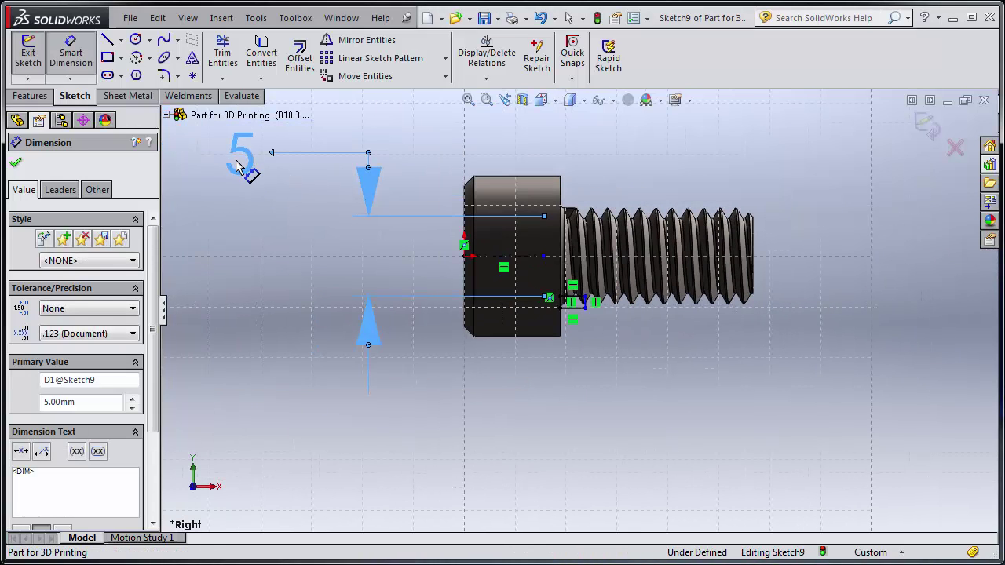
pyautogui.doubleClick(245, 160)
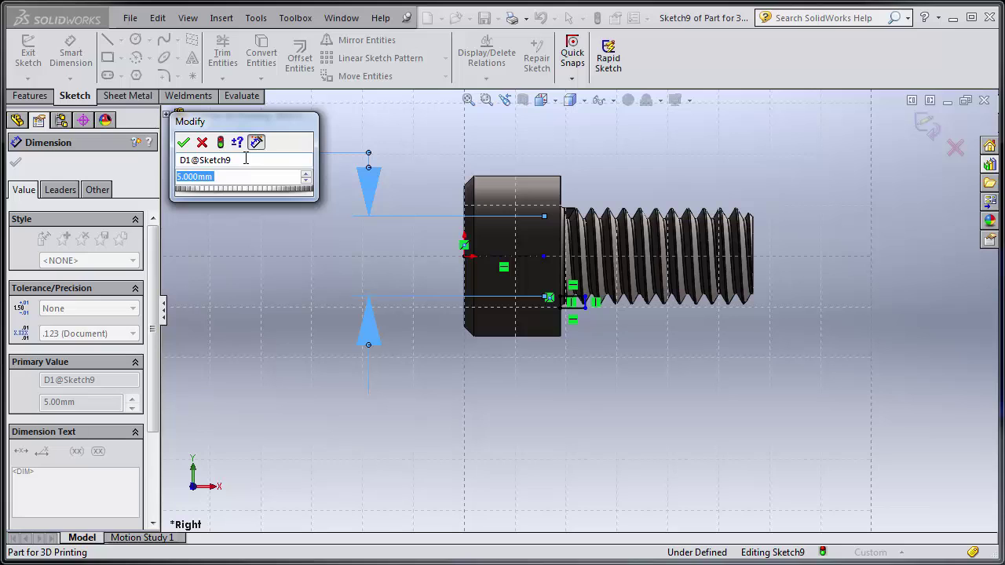
pyautogui.write('4.5')
pyautogui.press('Return')
# - Dimension the groove width to 1.5 mm
pyautogui.scroll(-3, 577, 307)
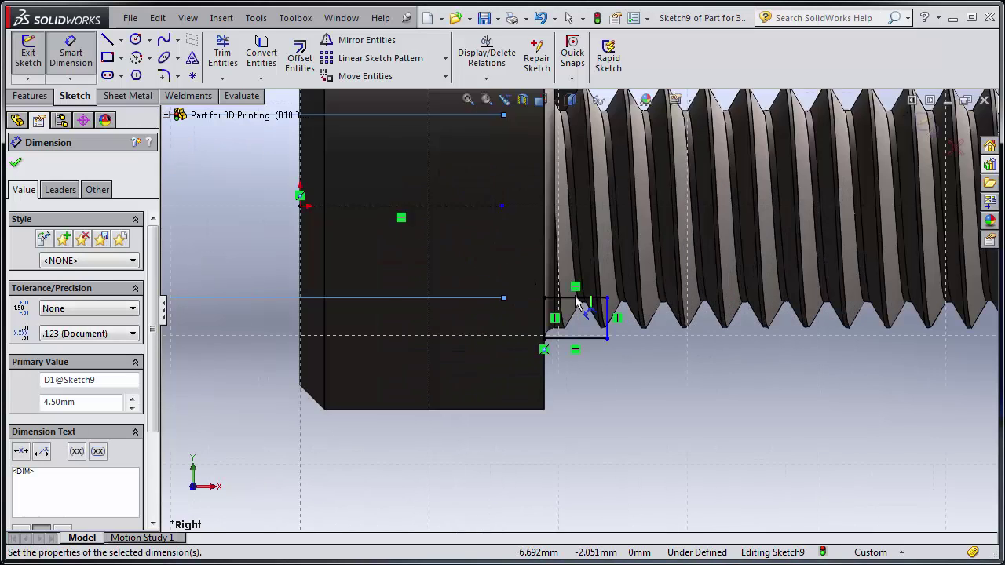
pyautogui.scroll(-1, 577, 302)
pyautogui.click(586, 357)
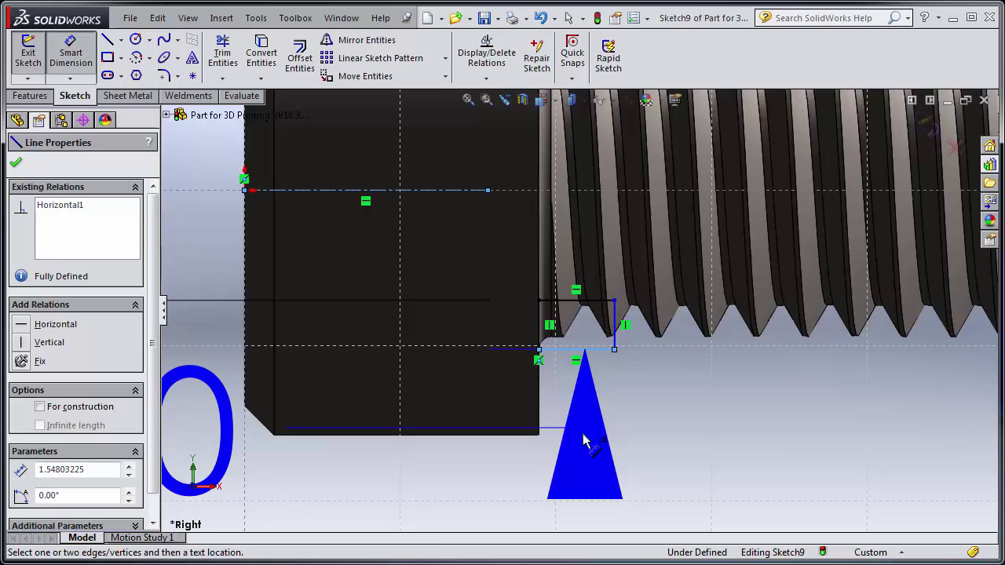
pyautogui.scroll(5, 706, 442)
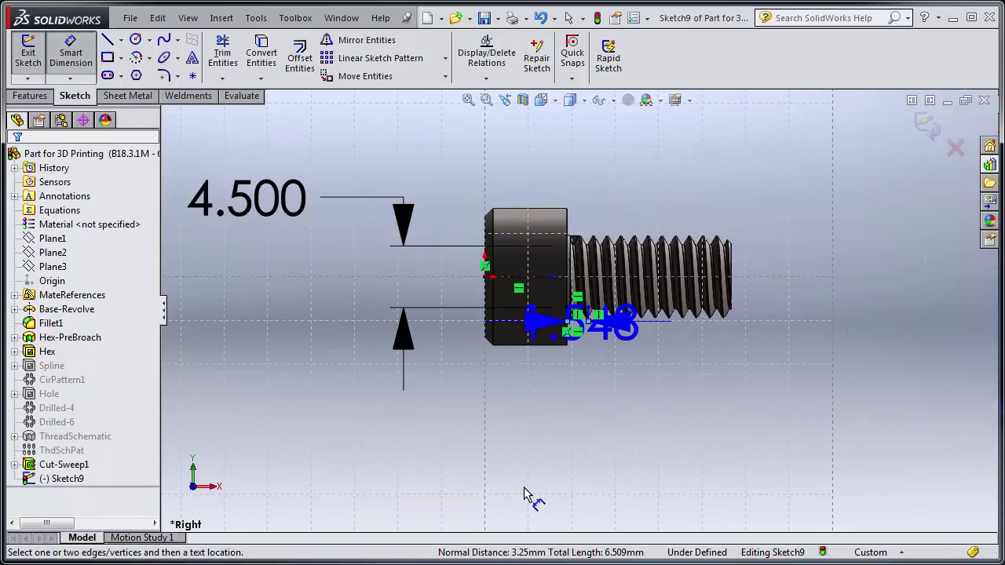
pyautogui.click(502, 470)
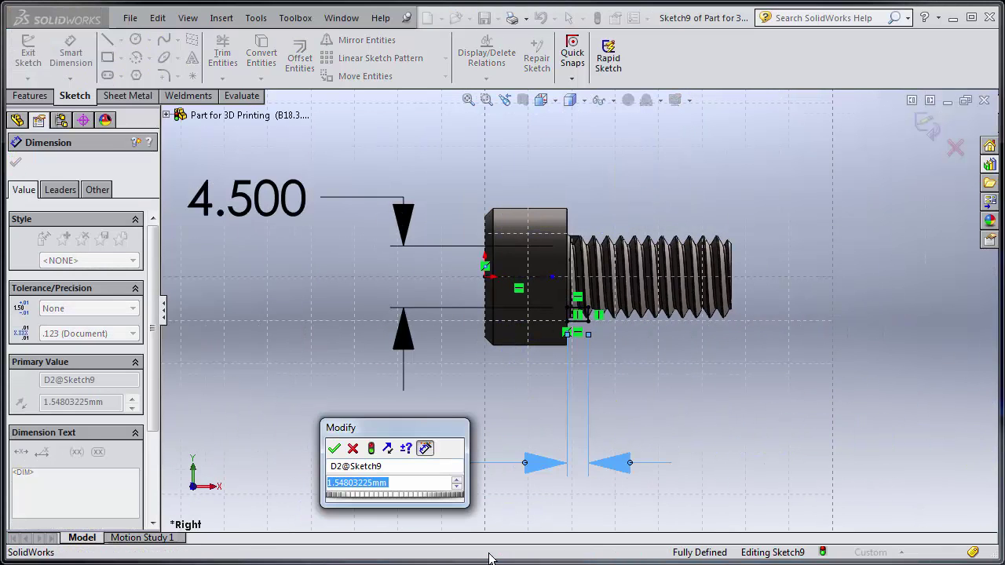
pyautogui.write('1.5')
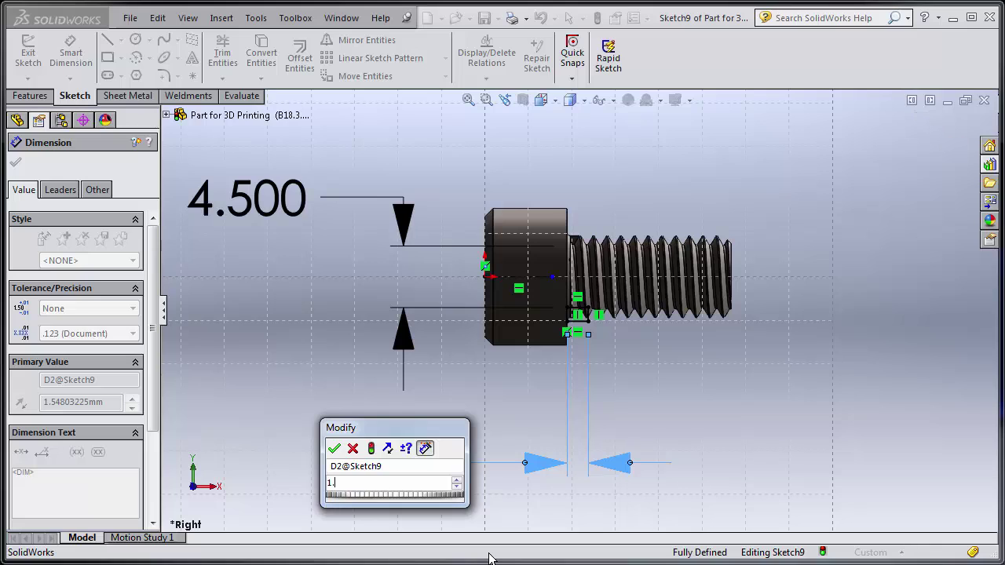
pyautogui.press('Return')
pyautogui.press('Escape')
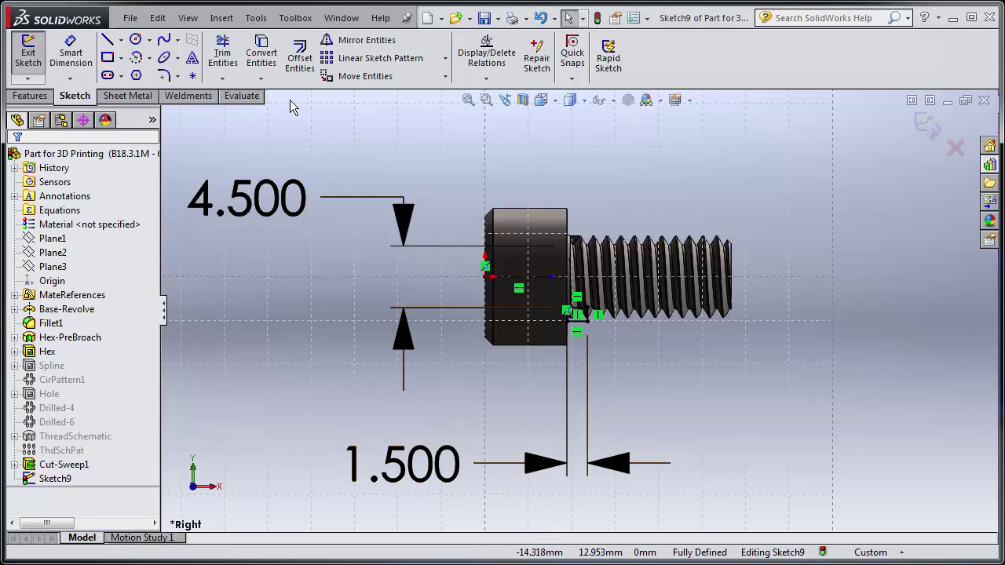
# - Revolve-cut the rectangle 360° around the centerline to form the undercut groove
pyautogui.click(32, 96)
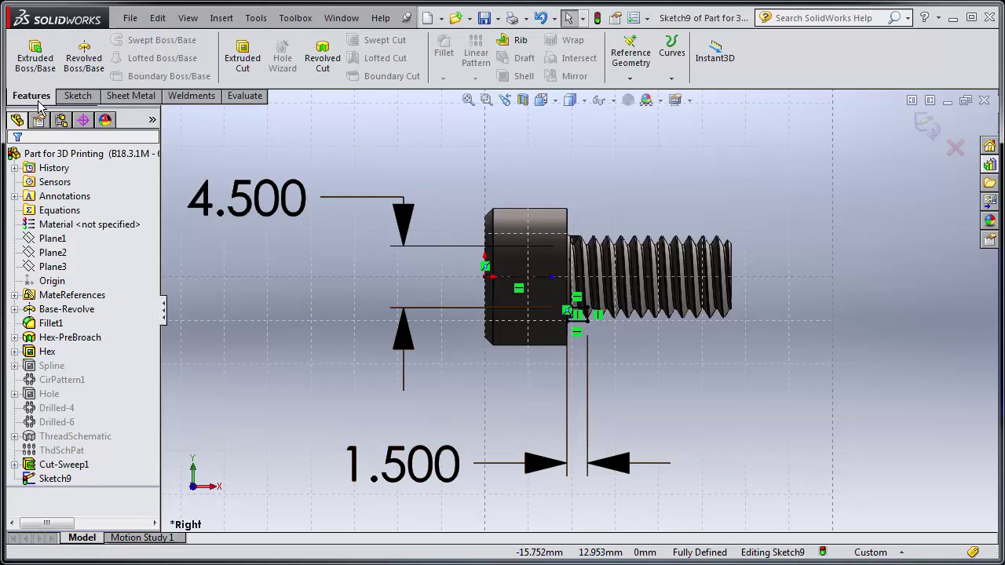
pyautogui.click(321, 59)
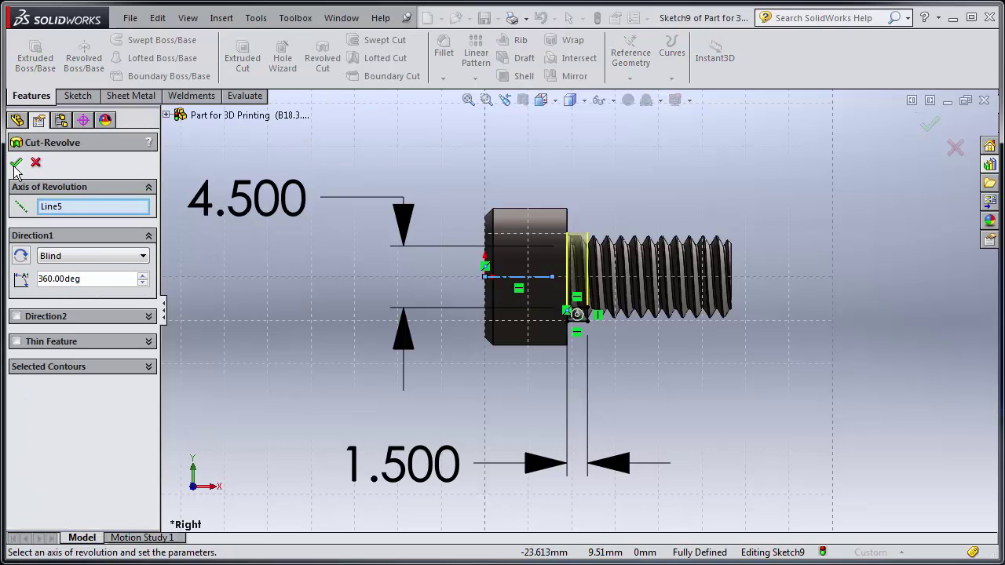
pyautogui.click(16, 165)
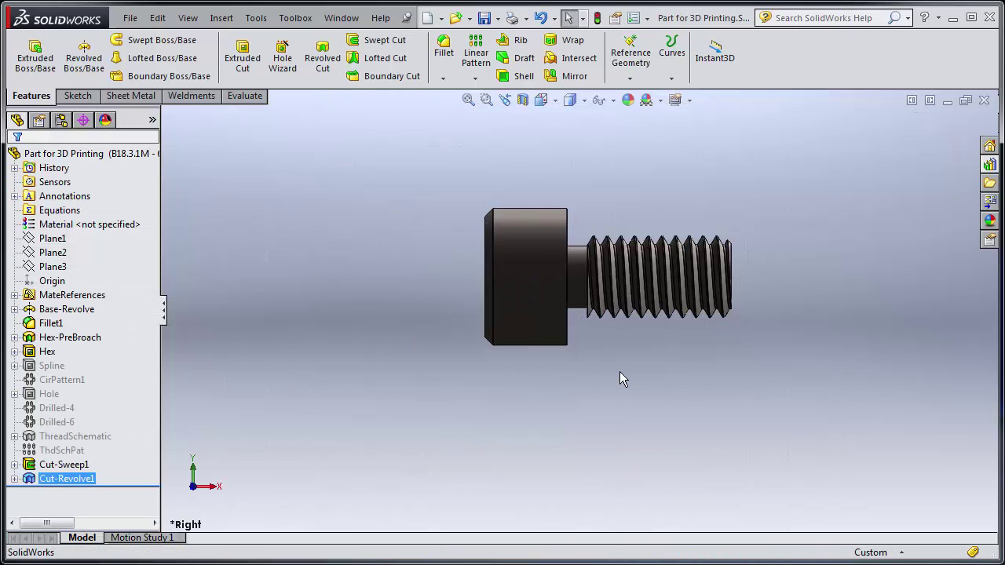
pyautogui.moveTo(651, 351); pyautogui.dragTo(685, 212, button='middle')
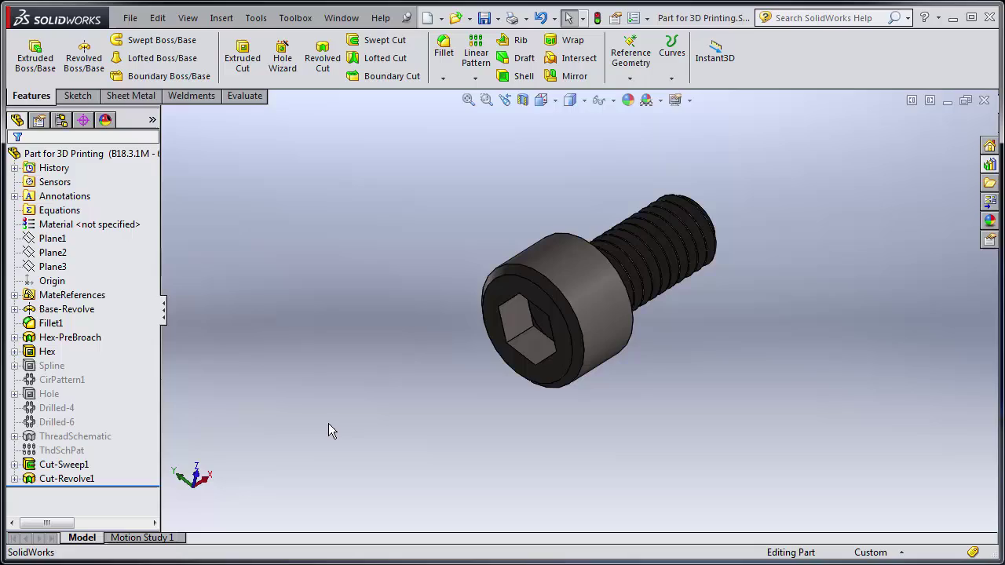